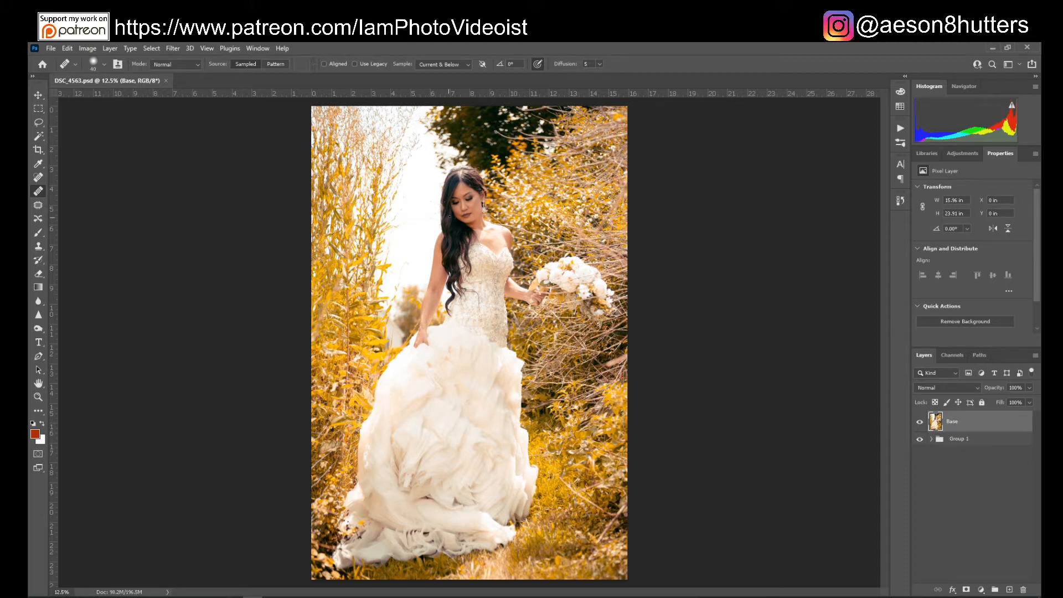
# Examine the bride's face, skin and dress close up and the photo as a whole before retouching.
pyautogui.scroll(4, 468, 213)
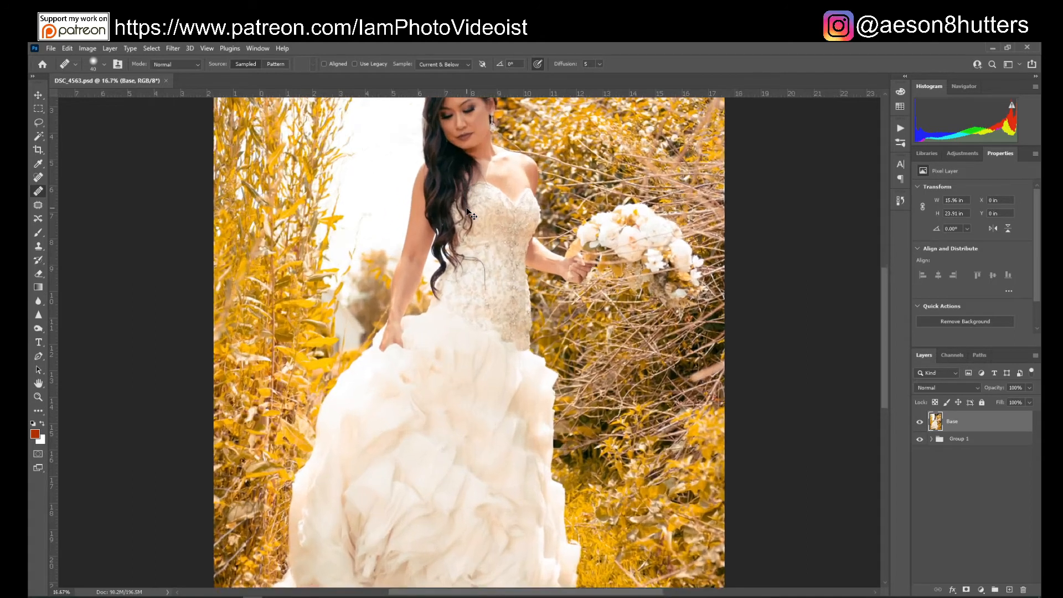
pyautogui.scroll(1, 468, 210)
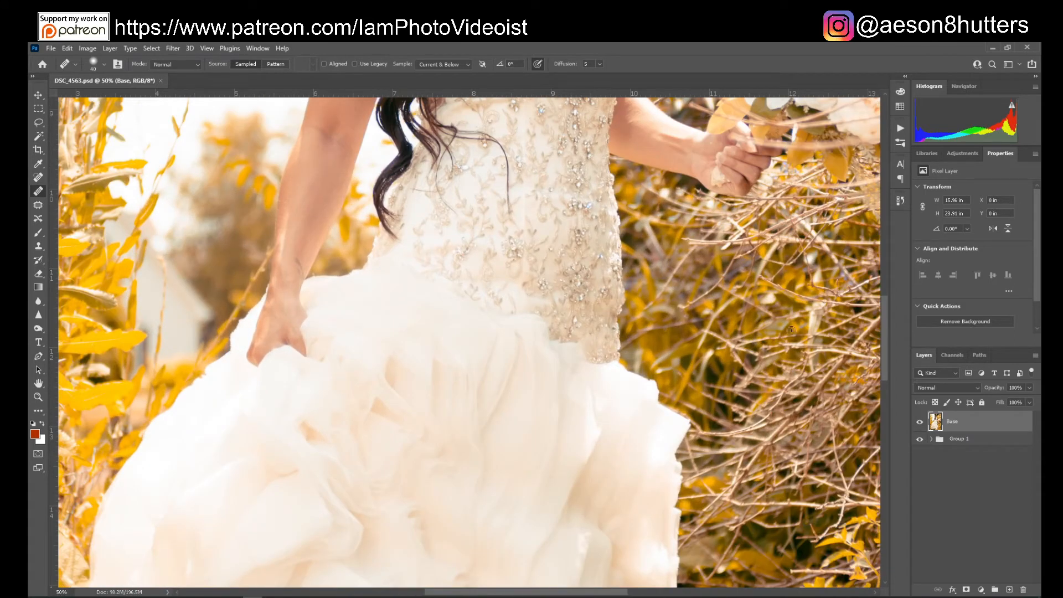
pyautogui.moveTo(886, 354); pyautogui.dragTo(883, 269)
pyautogui.scroll(2, 778, 220)
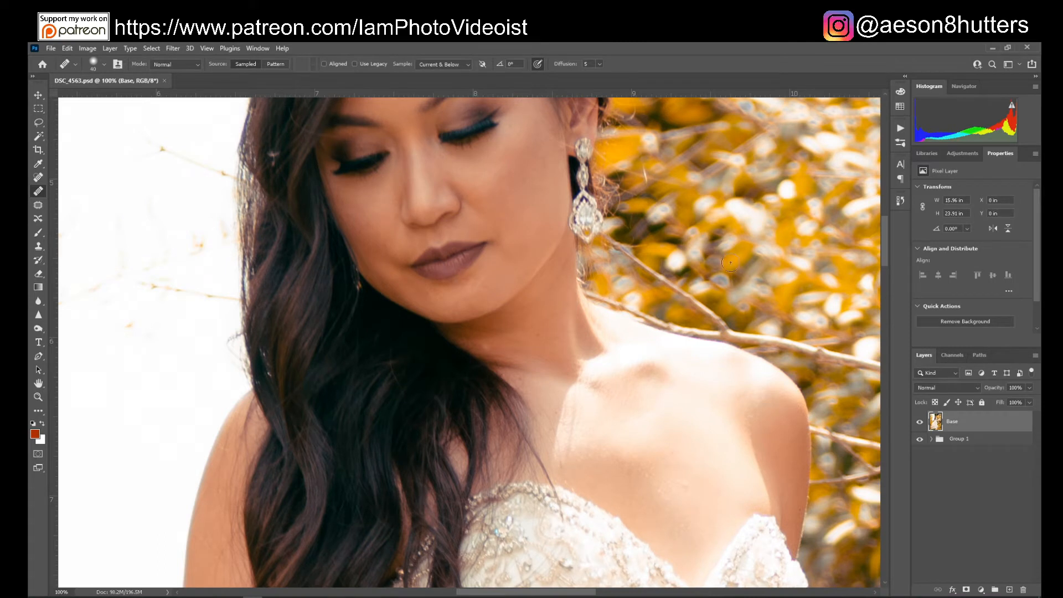
pyautogui.moveTo(882, 268); pyautogui.dragTo(885, 243)
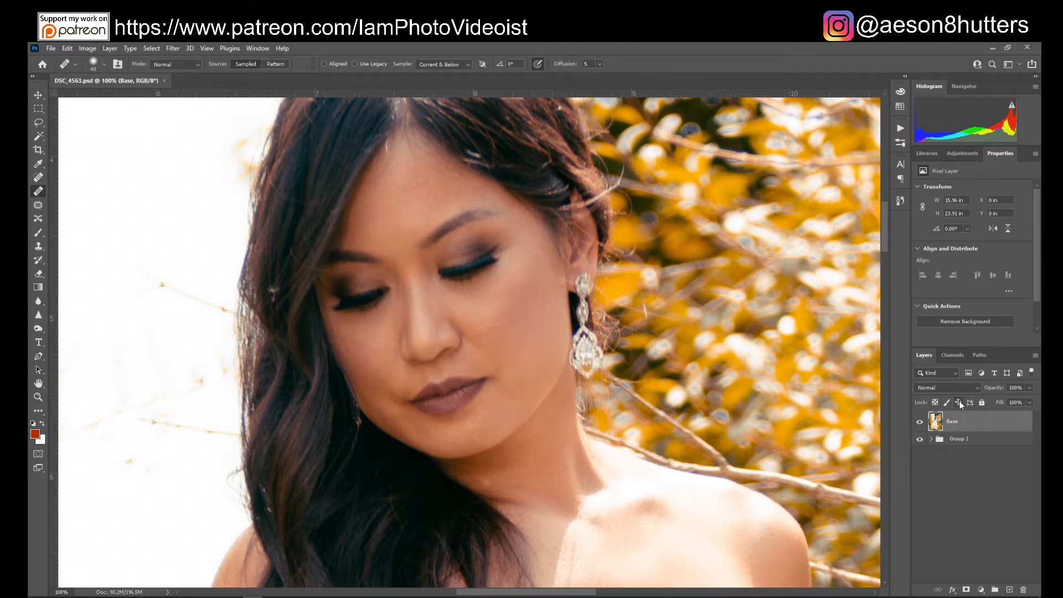
pyautogui.hotkey('ctrl', '-')
pyautogui.hotkey('ctrl', '-')
pyautogui.hotkey('ctrl', '-')
pyautogui.hotkey('ctrl', '-')
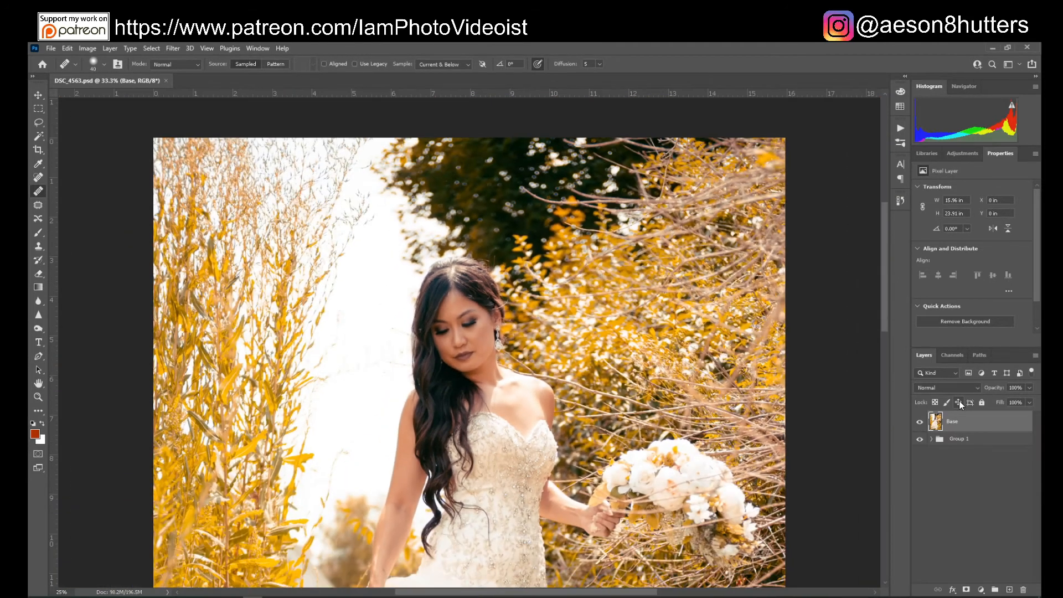
pyautogui.hotkey('ctrl', '-')
pyautogui.hotkey('ctrl', '-')
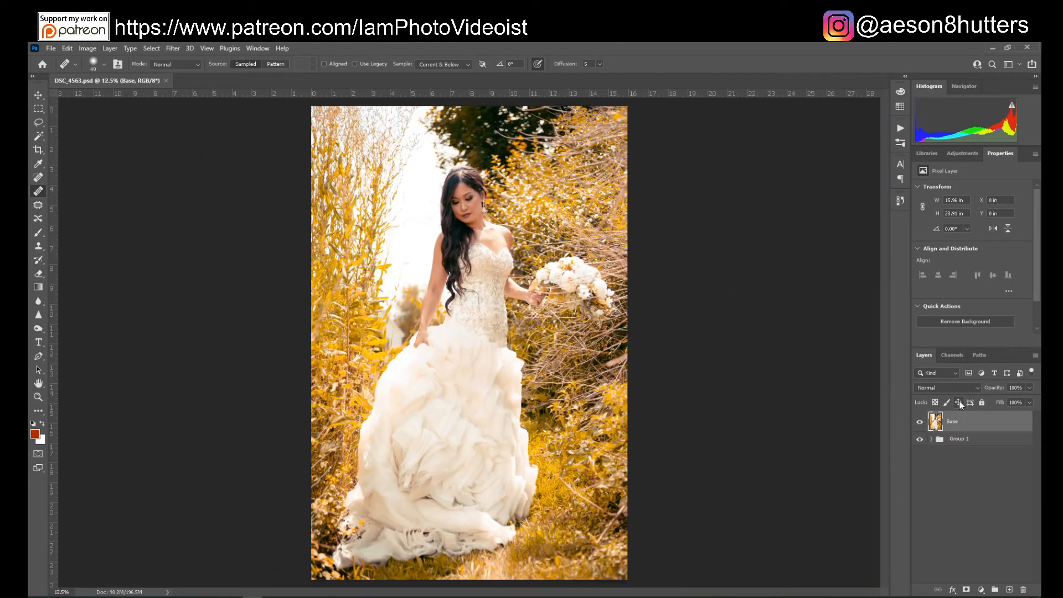
# Duplicate the Base layer and name the copy Color.
pyautogui.rightClick(975, 426)
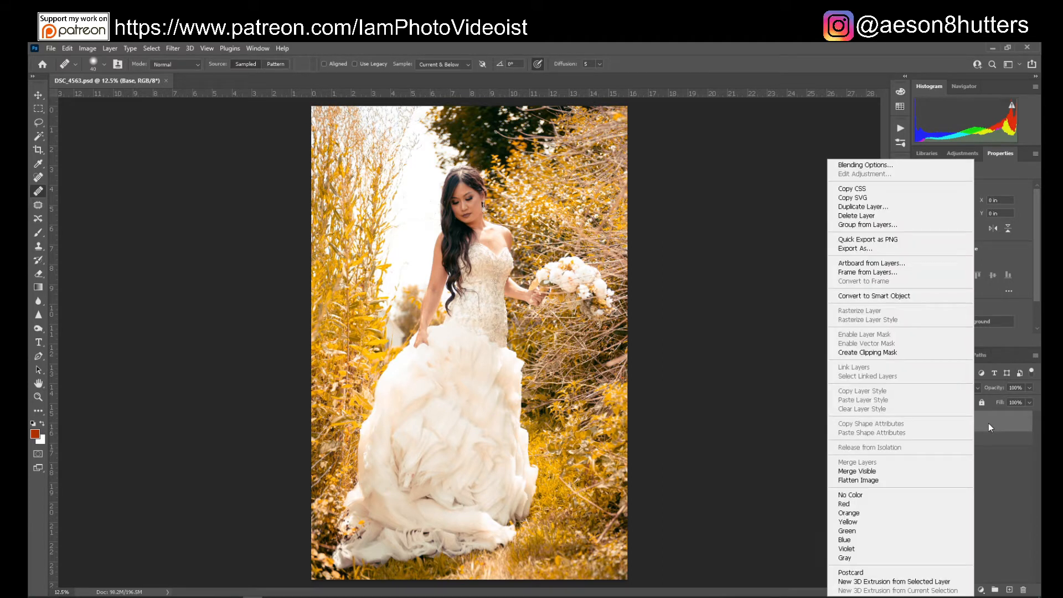
pyautogui.click(881, 206)
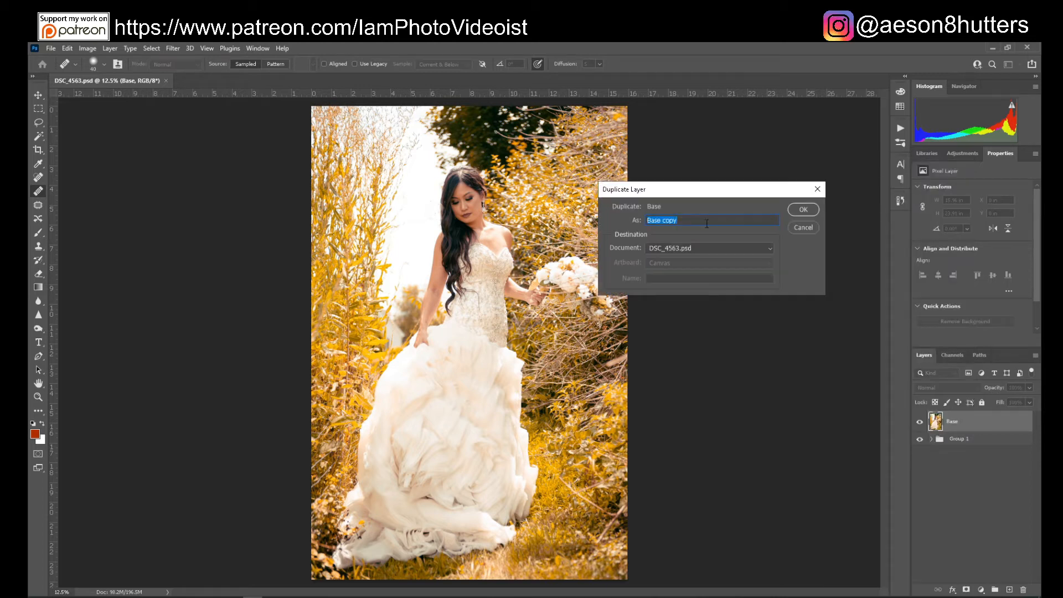
pyautogui.write('Color')
pyautogui.press('Return')
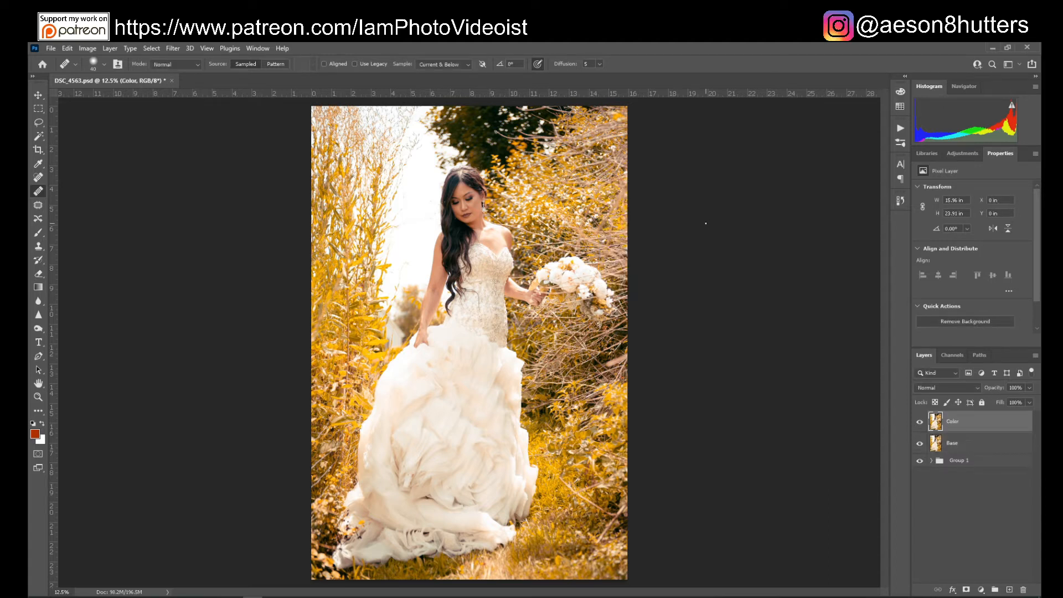
# Duplicate the Color layer and name the copy Texture.
pyautogui.rightClick(977, 424)
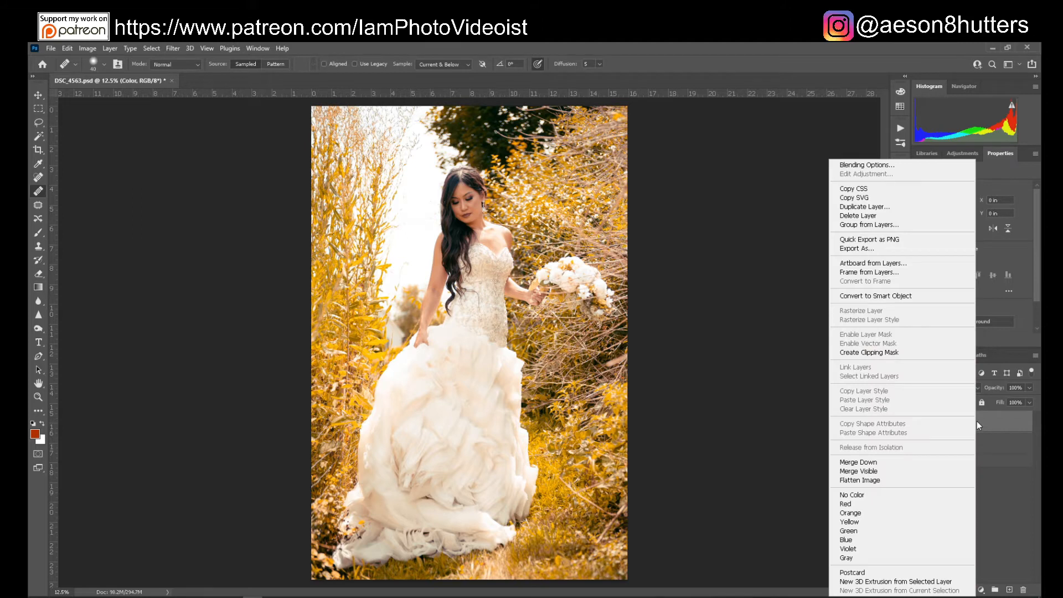
pyautogui.click(873, 208)
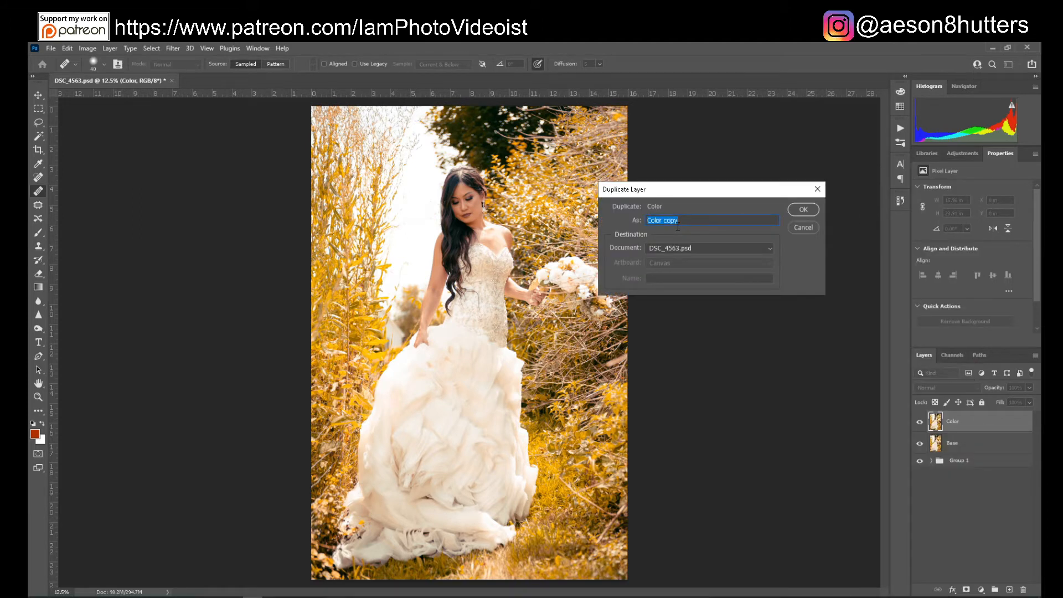
pyautogui.write('Texture')
pyautogui.press('Return')
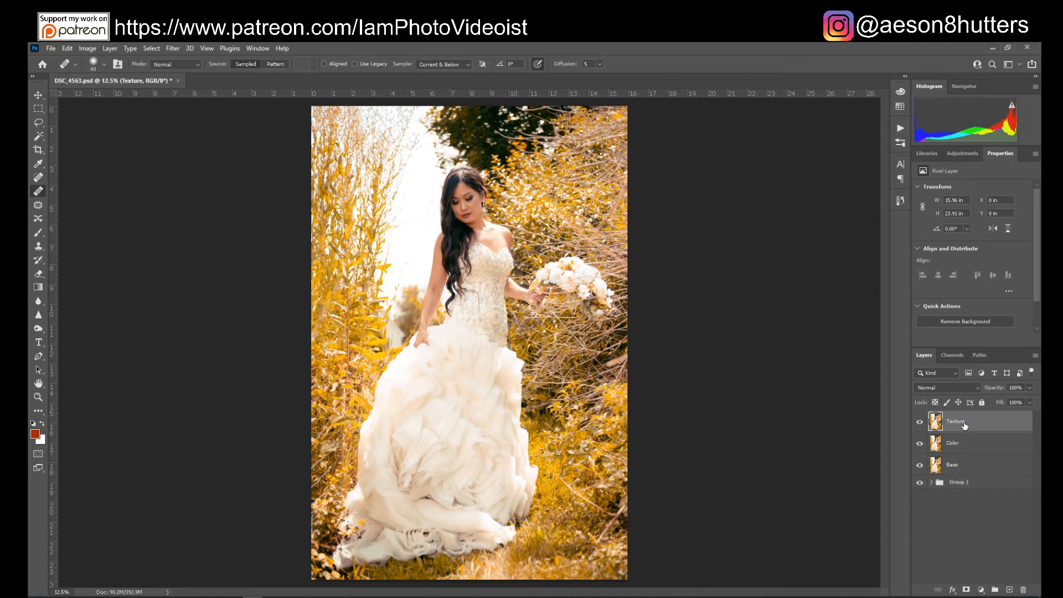
# Hide the Texture layer and set up a 4-pixel Gaussian Blur on the Color layer, previewing it on the bride's face.
pyautogui.click(920, 424)
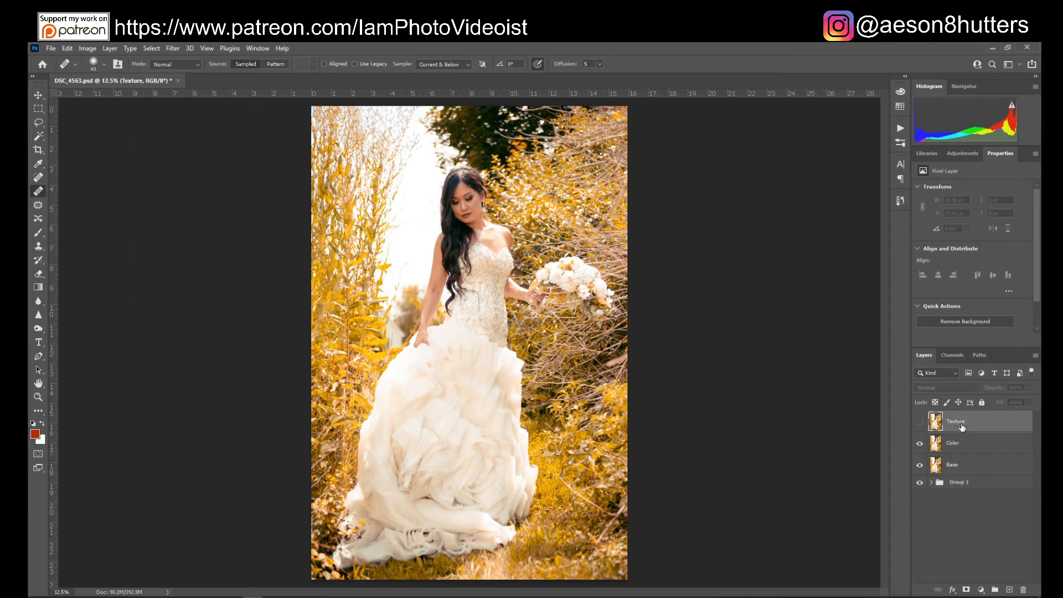
pyautogui.click(976, 448)
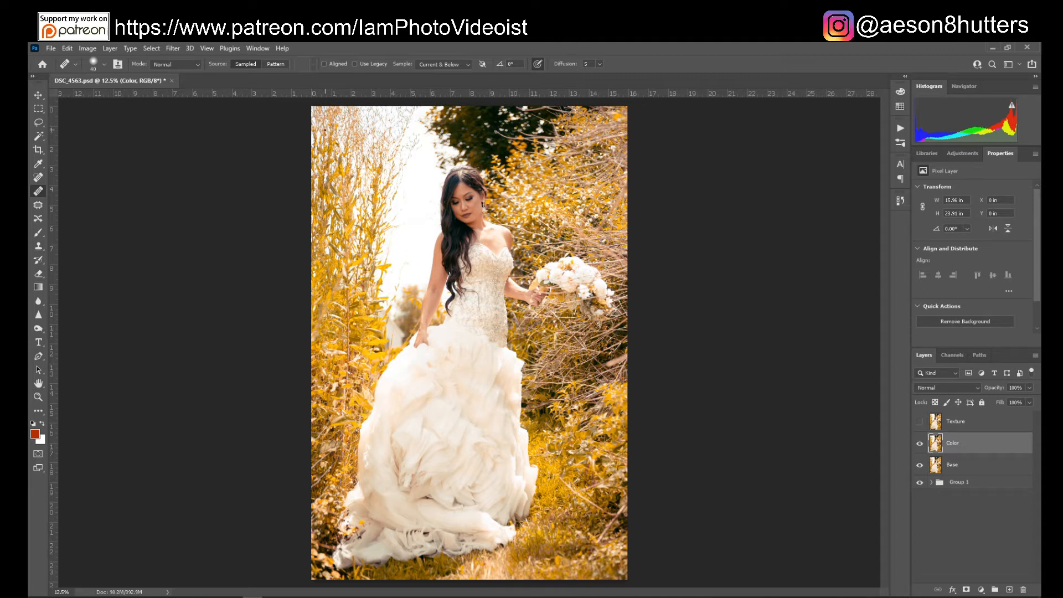
pyautogui.click(171, 48)
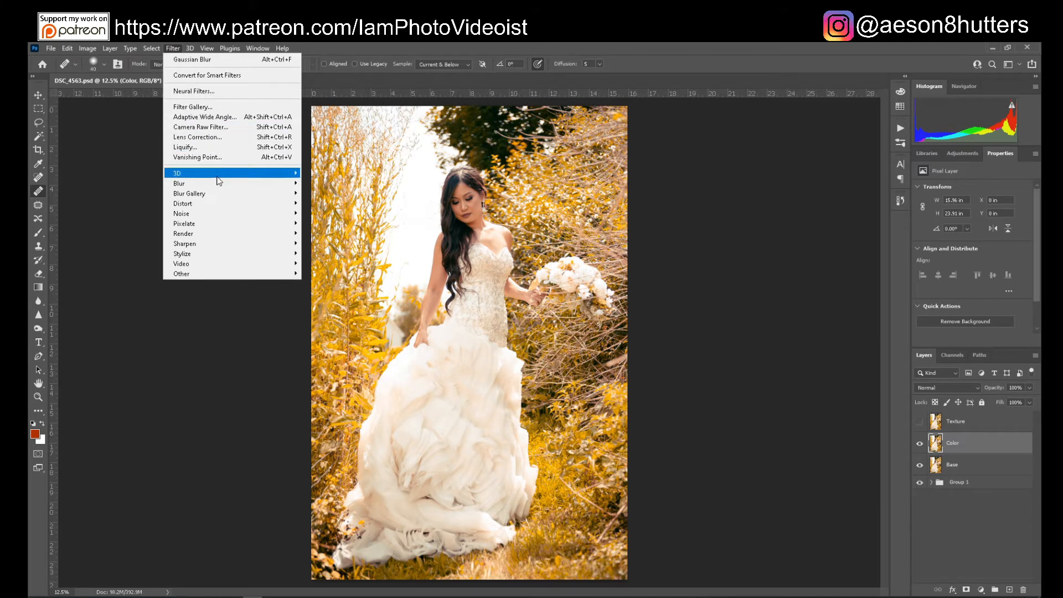
pyautogui.moveTo(223, 189)
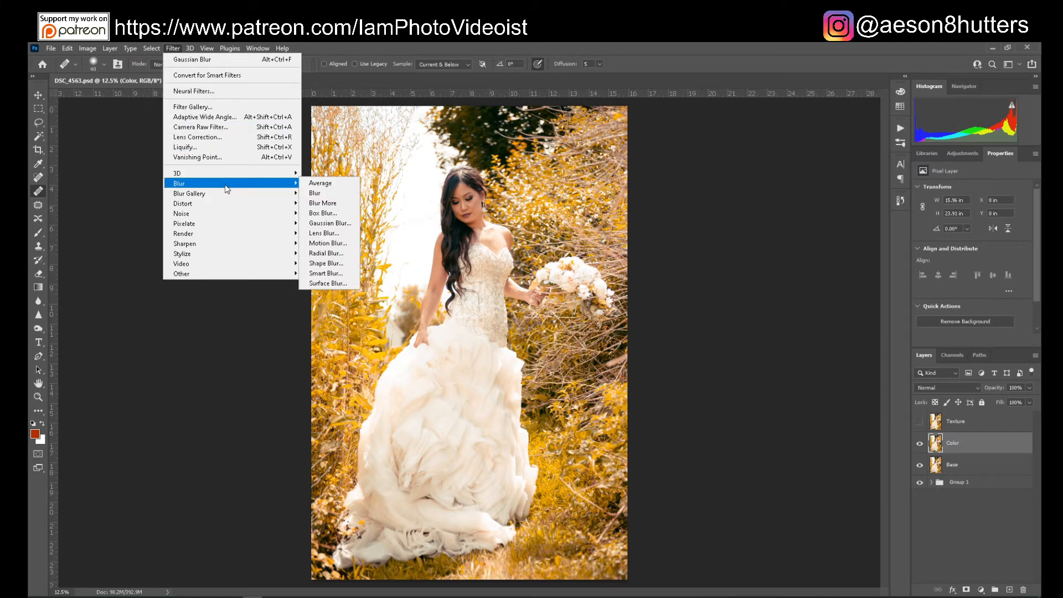
pyautogui.click(330, 223)
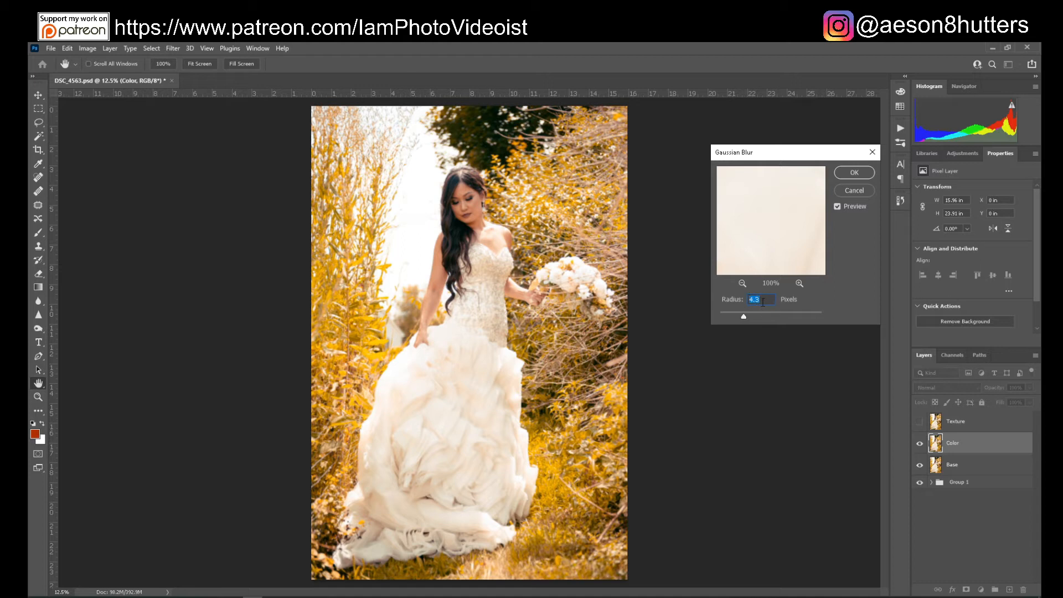
pyautogui.write('4')
pyautogui.click(461, 206)
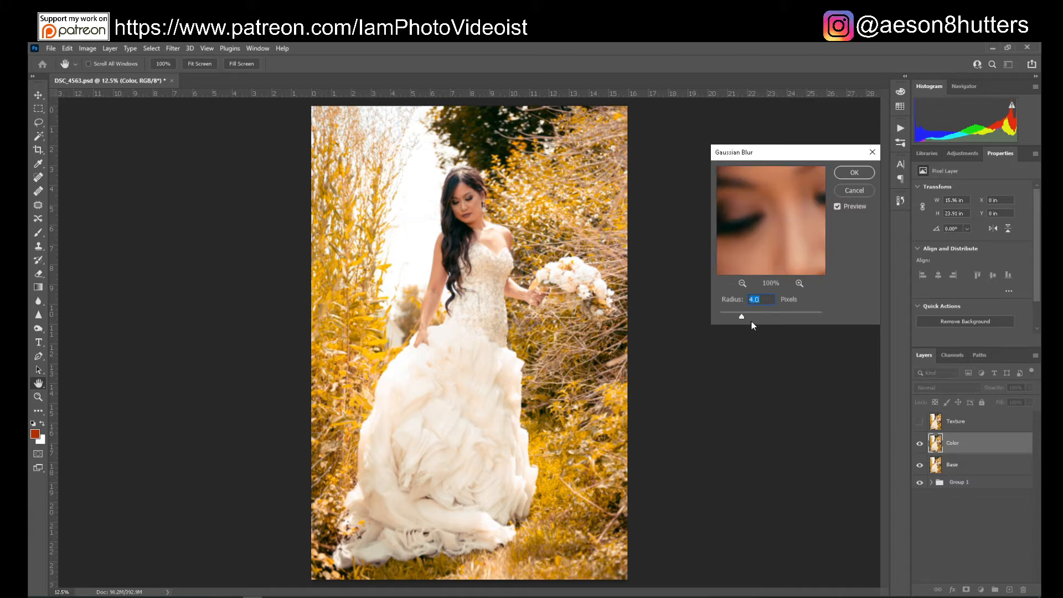
# Compare a stronger blur radius, reset it to 4 pixels, and apply the Gaussian Blur to the Color layer.
pyautogui.moveTo(752, 321); pyautogui.dragTo(762, 314)
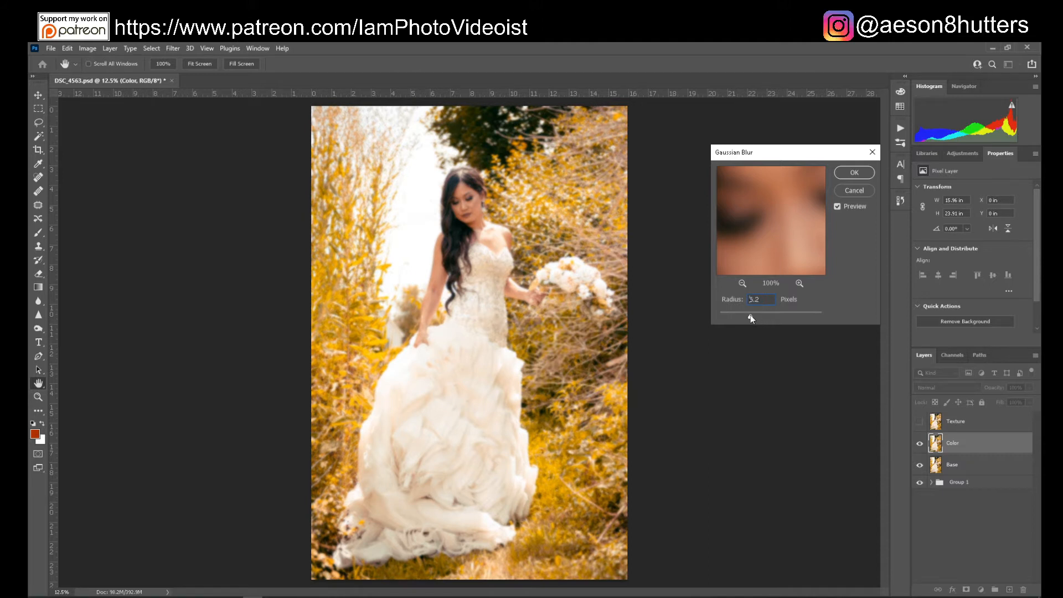
pyautogui.moveTo(750, 315); pyautogui.dragTo(748, 315)
pyautogui.write('4')
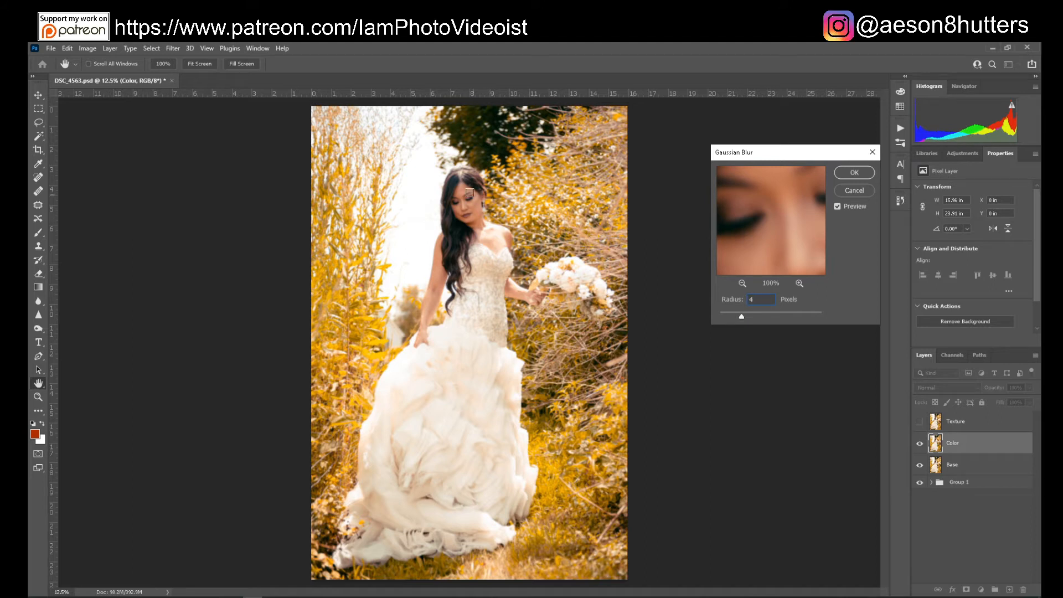
pyautogui.click(470, 201)
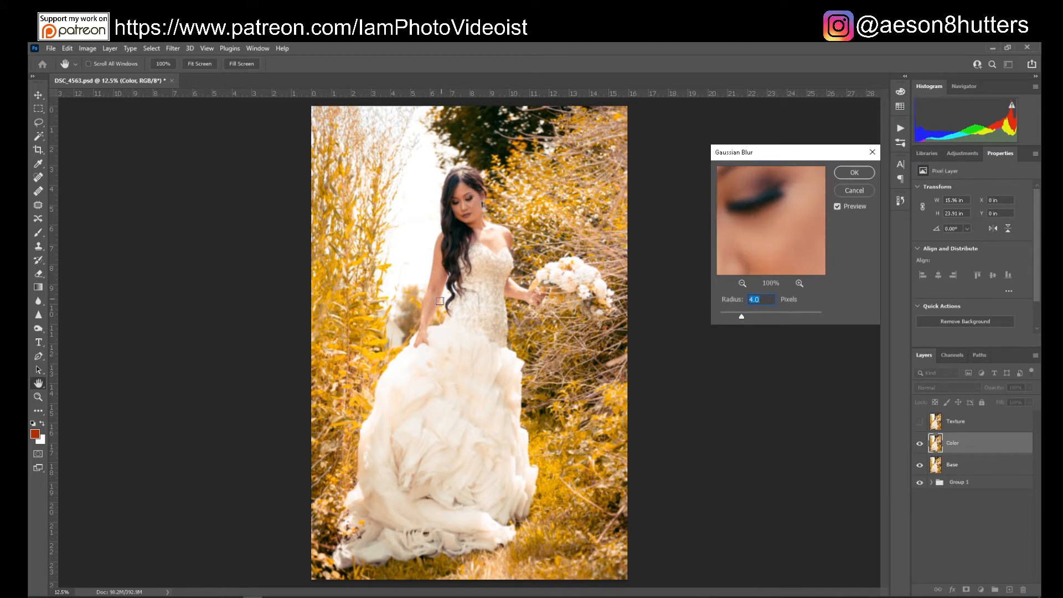
pyautogui.click(854, 173)
pyautogui.press('j')
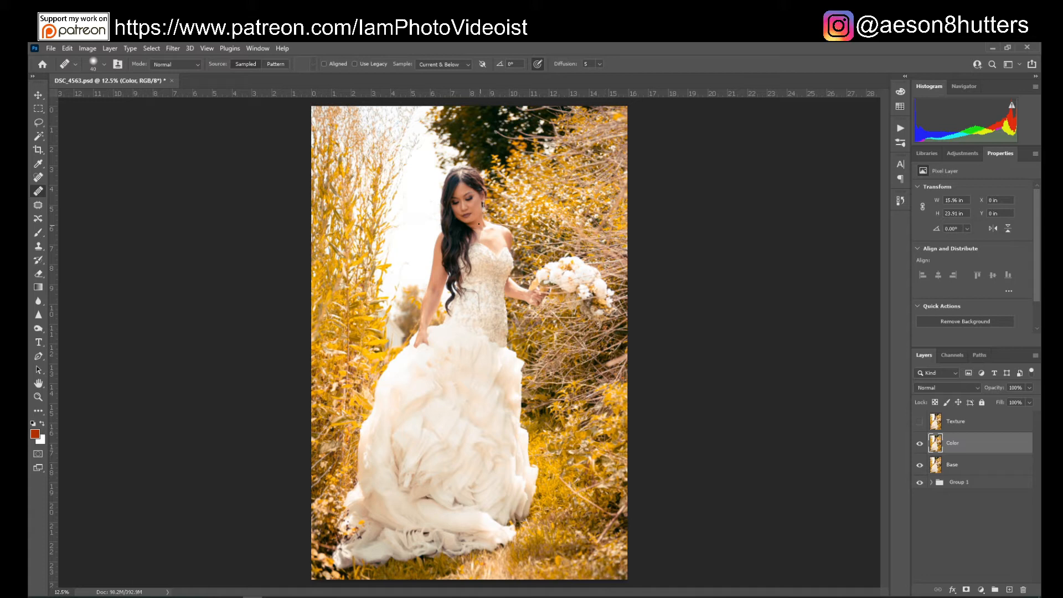
# Select the Texture layer and make it visible again.
pyautogui.scroll(2, 471, 217)
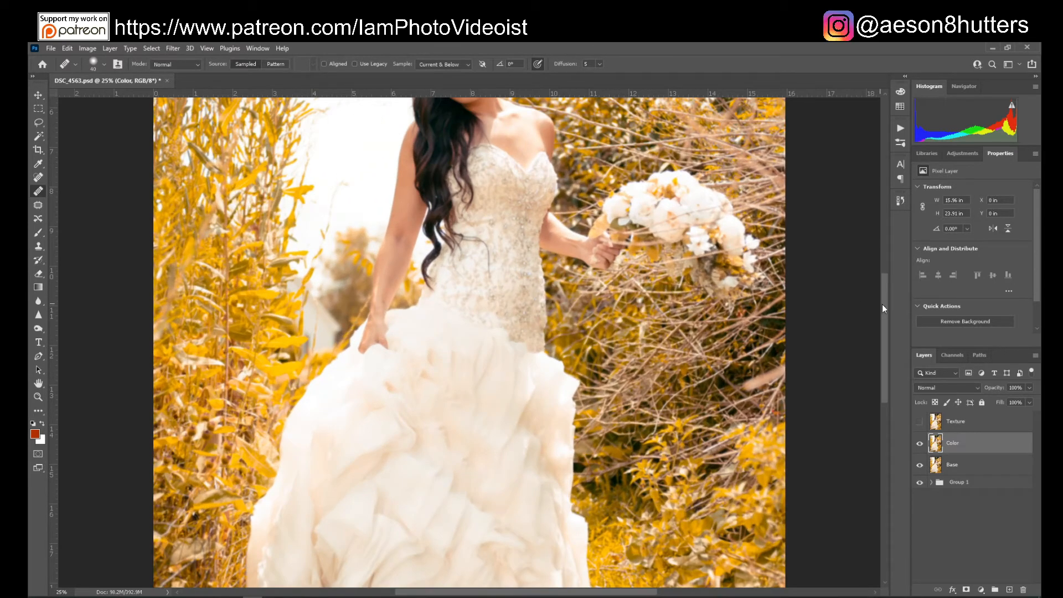
pyautogui.moveTo(882, 305); pyautogui.dragTo(886, 249)
pyautogui.hotkey('ctrl', '+')
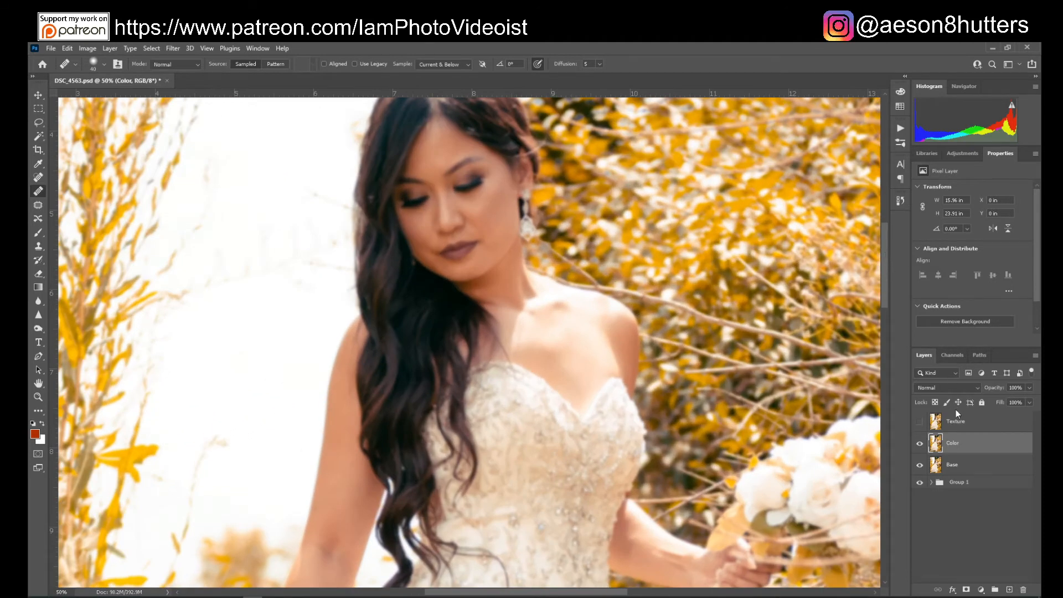
pyautogui.click(956, 427)
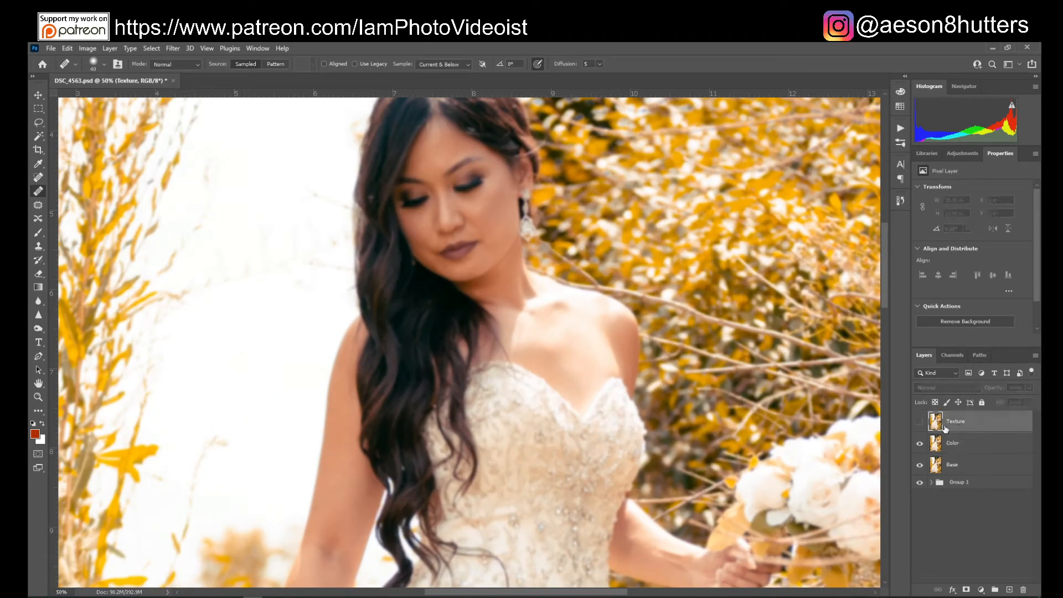
pyautogui.click(919, 424)
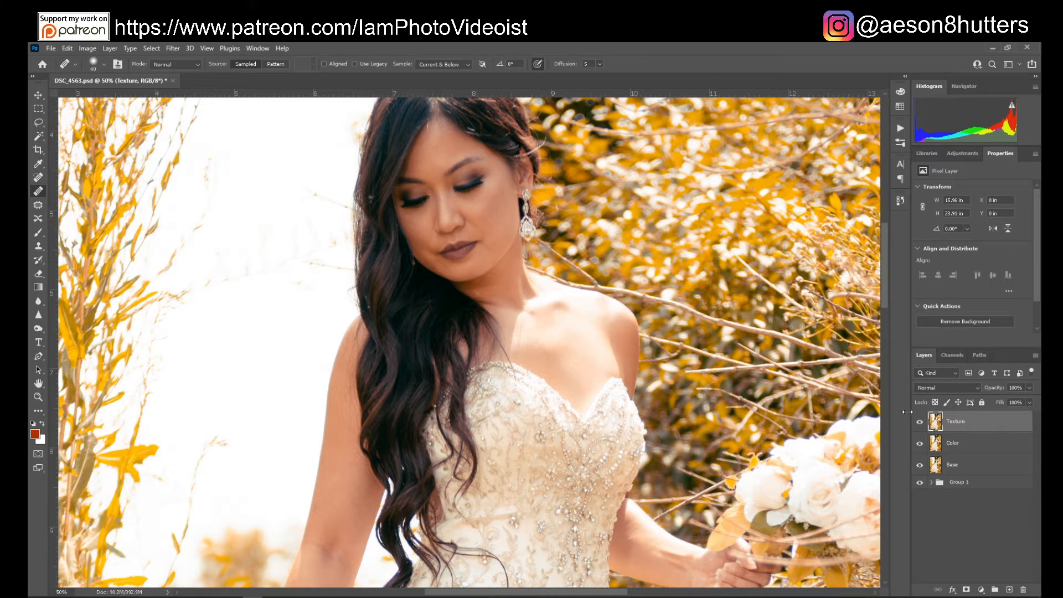
# Start Apply Image on the Texture layer with the Color layer as its source.
pyautogui.click(87, 49)
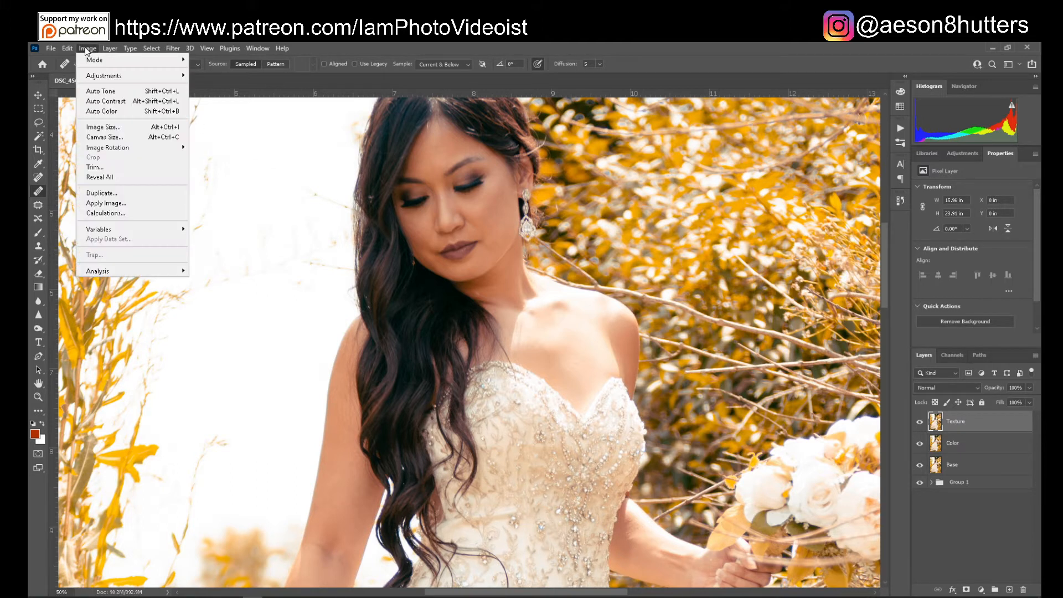
pyautogui.click(115, 204)
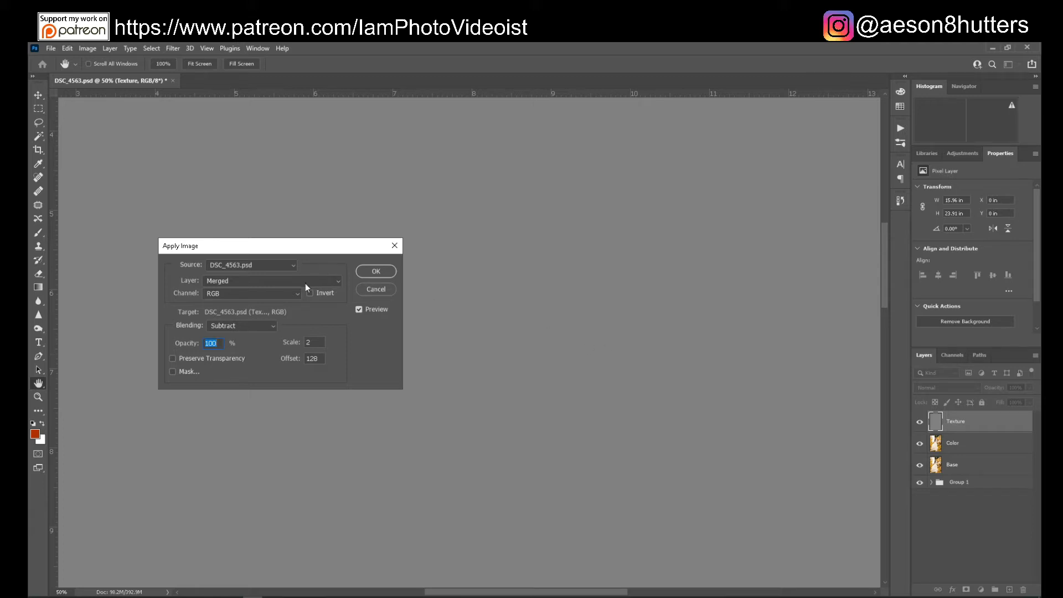
pyautogui.click(340, 284)
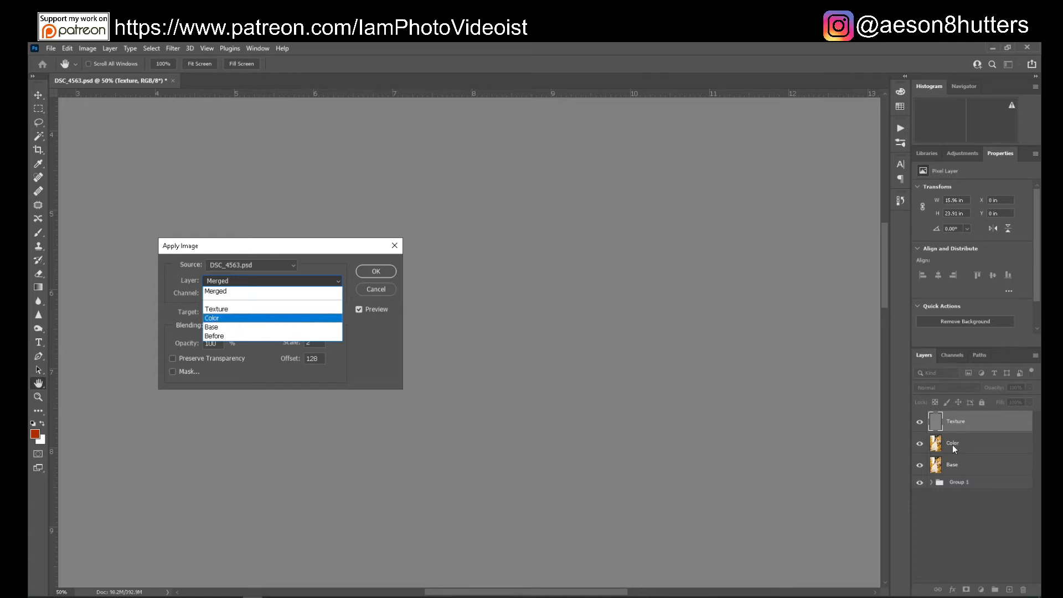
pyautogui.click(250, 320)
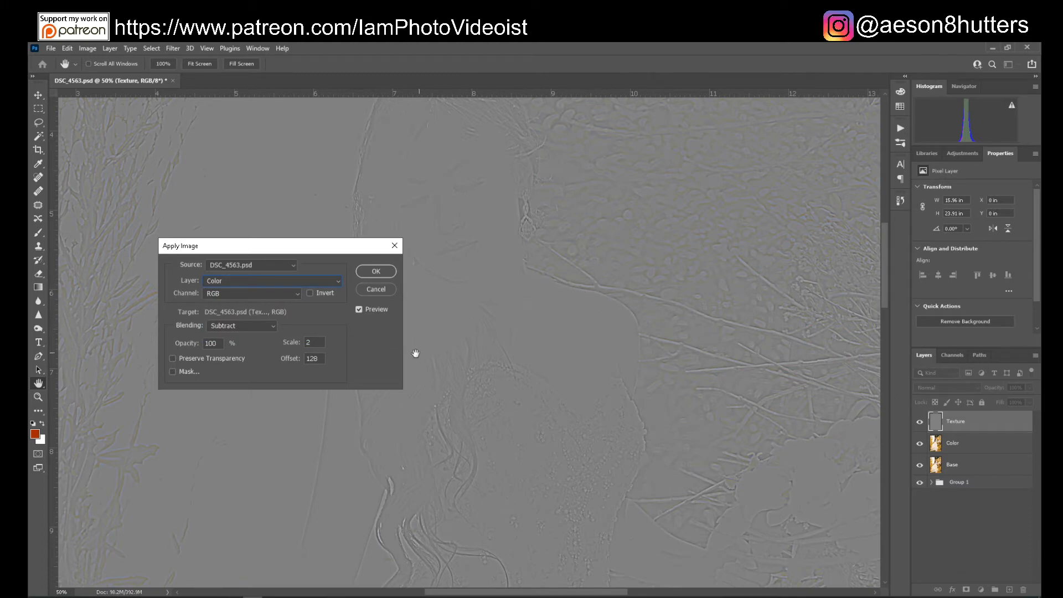
# Set the Apply Image blending to Subtract, with channel RGB, scale 2 and offset 128, and apply it to the Texture layer.
pyautogui.click(271, 327)
pyautogui.click(261, 334)
pyautogui.click(270, 329)
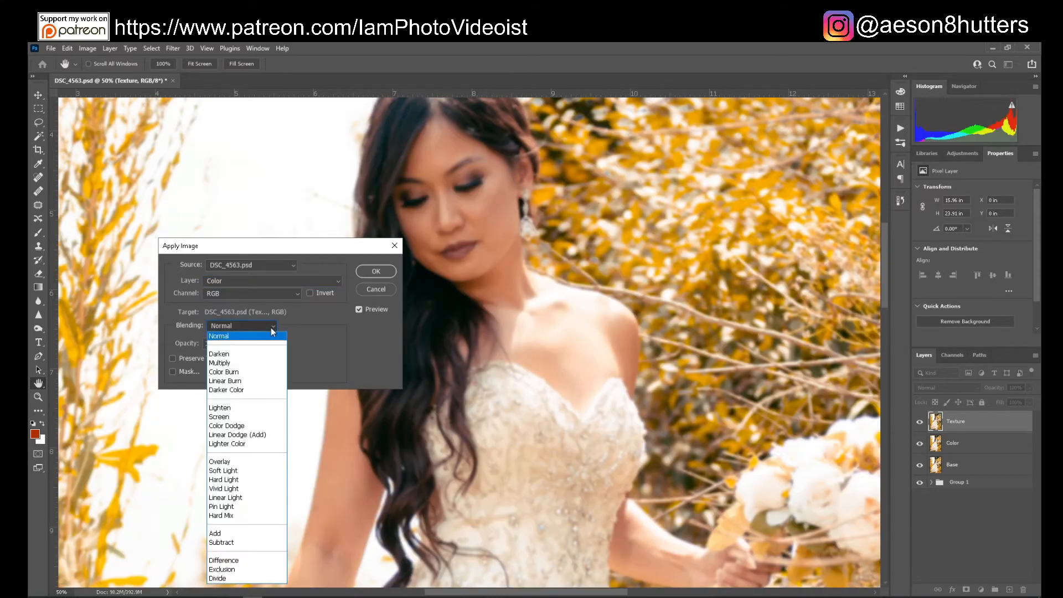
pyautogui.click(275, 326)
pyautogui.click(274, 327)
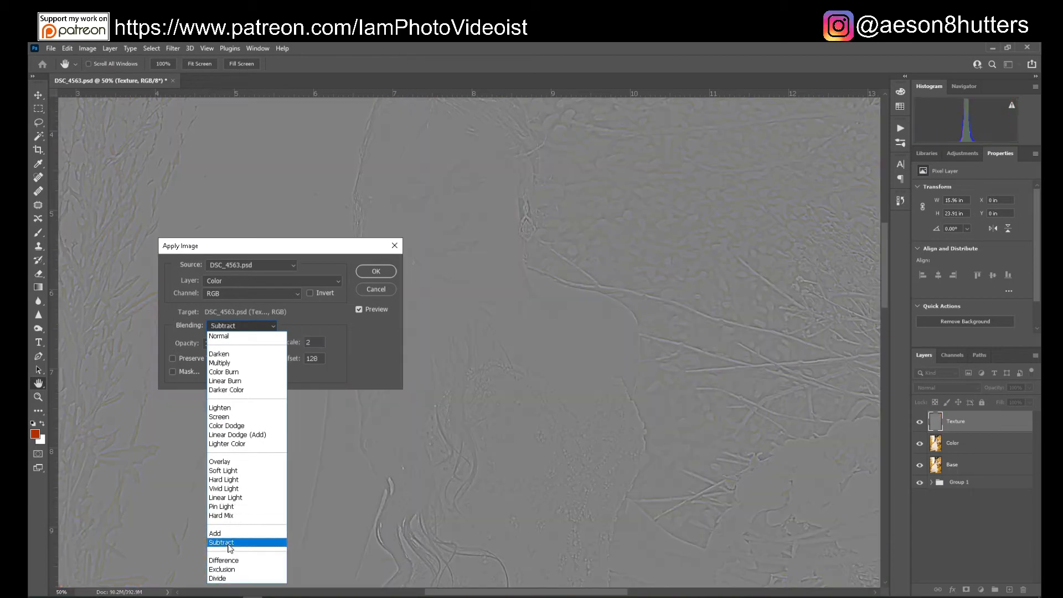
pyautogui.click(228, 542)
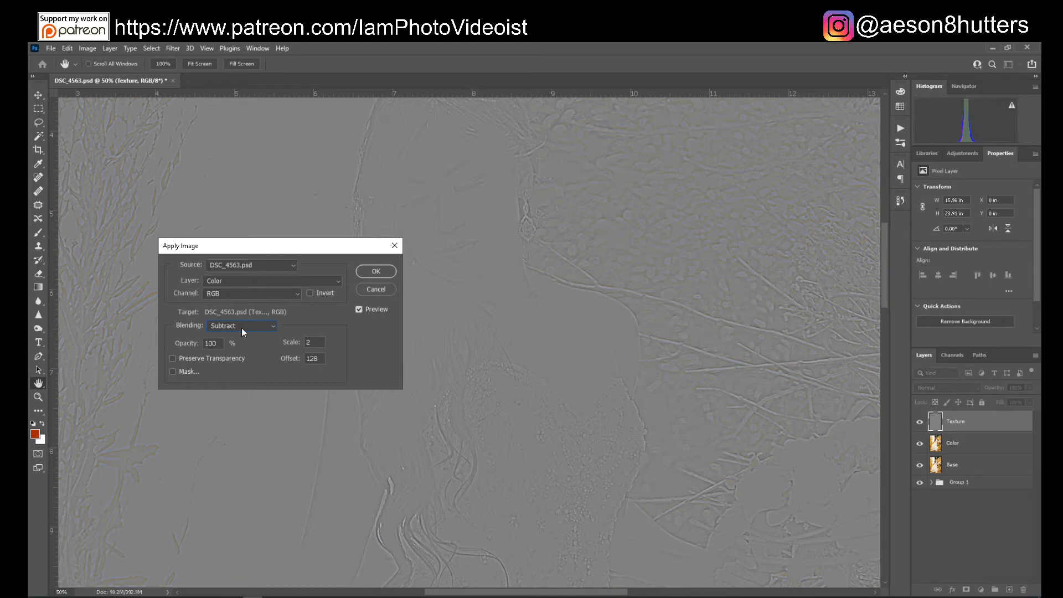
pyautogui.click(298, 296)
pyautogui.click(280, 296)
pyautogui.click(321, 359)
pyautogui.click(376, 271)
pyautogui.press('j')
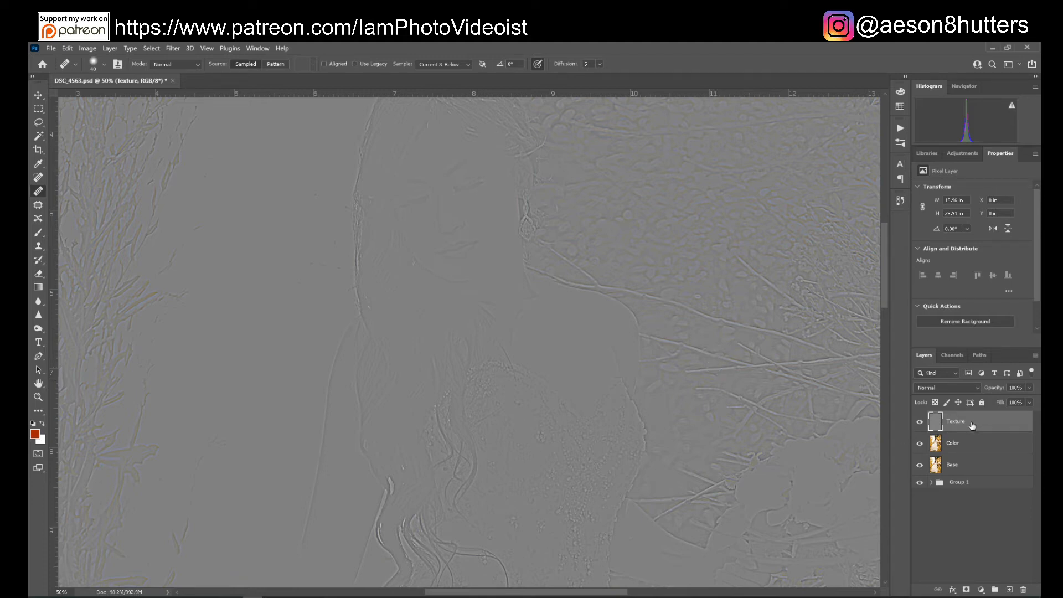
# Set the Texture layer's blend mode to Linear Light, and hide and reshow the layer to compare the result.
pyautogui.click(978, 387)
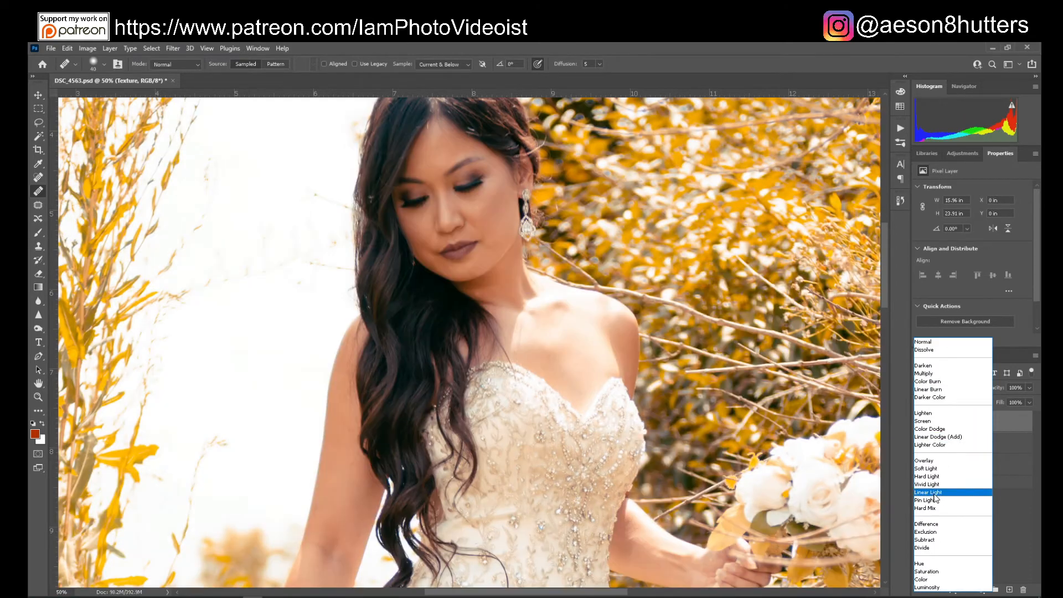
pyautogui.click(944, 498)
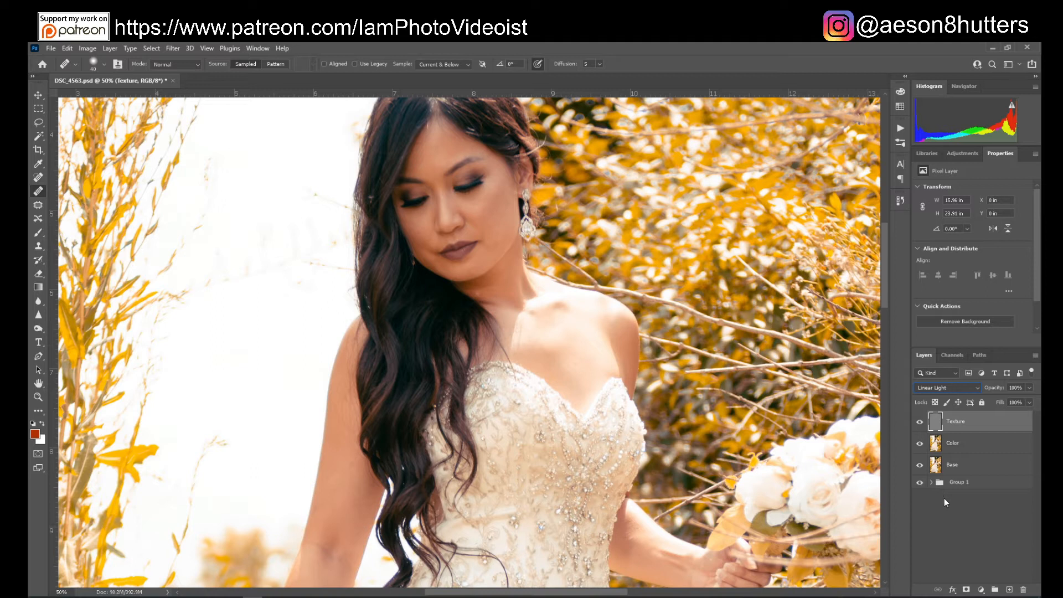
pyautogui.click(920, 426)
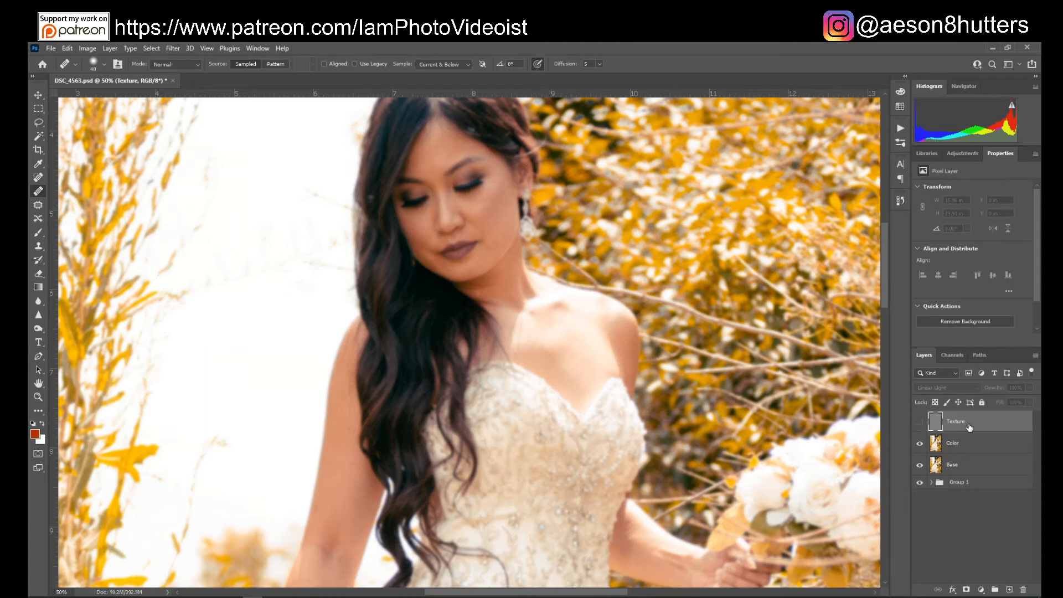
pyautogui.click(963, 448)
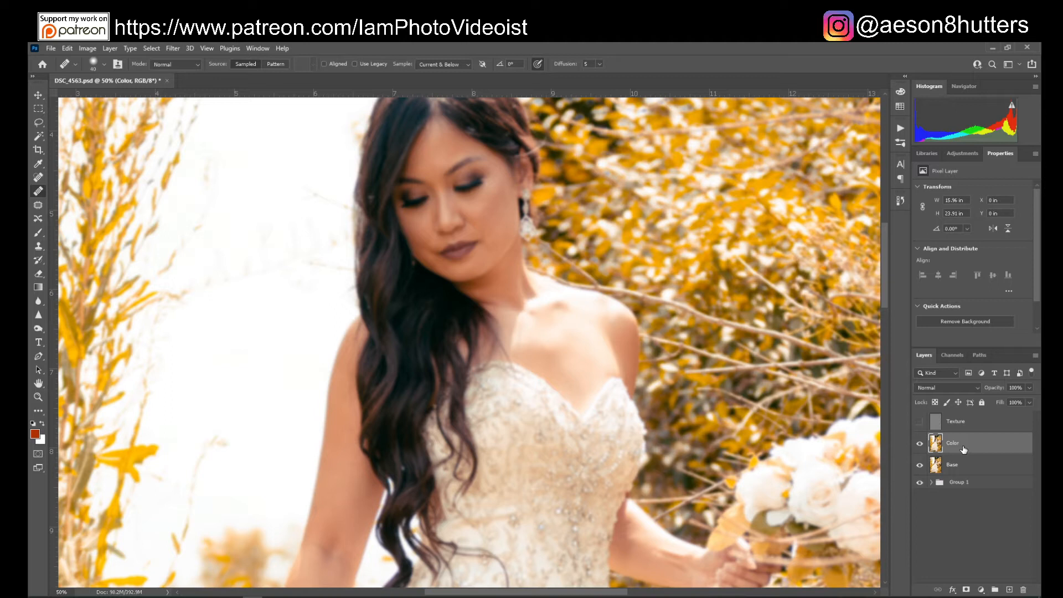
pyautogui.click(963, 423)
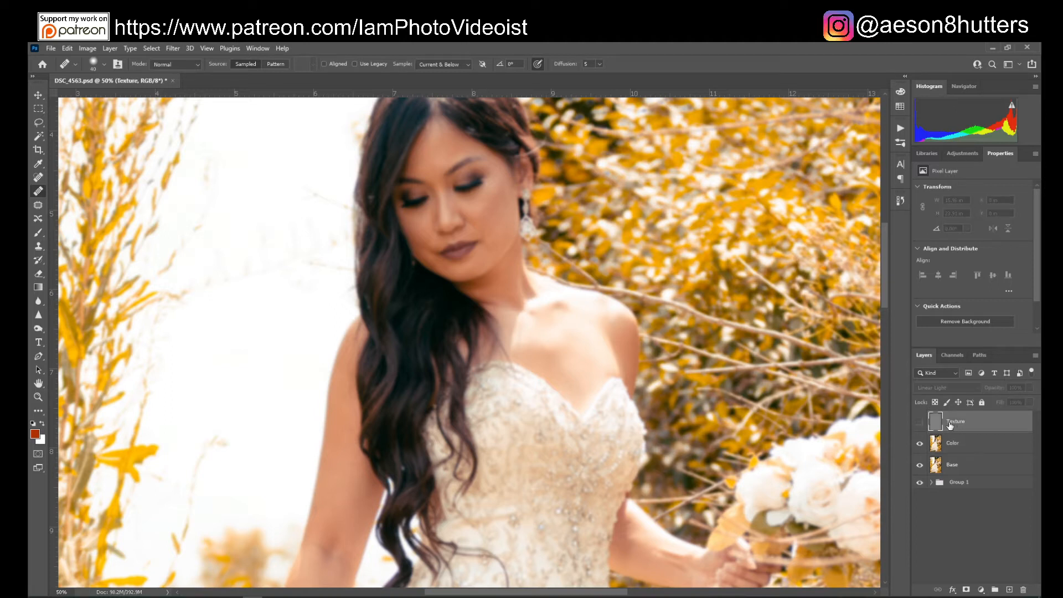
pyautogui.click(920, 423)
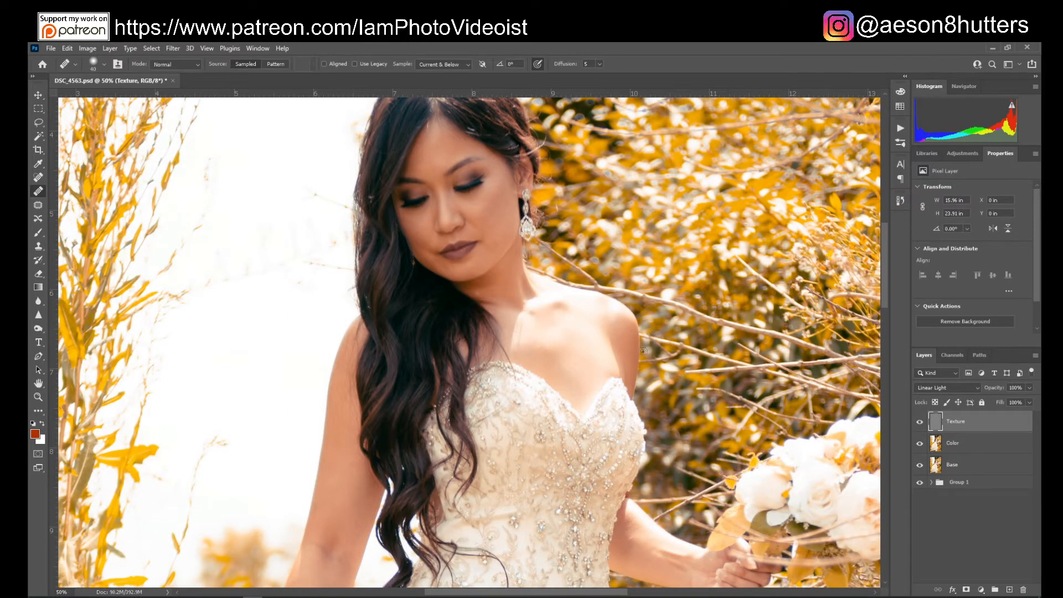
pyautogui.click(950, 444)
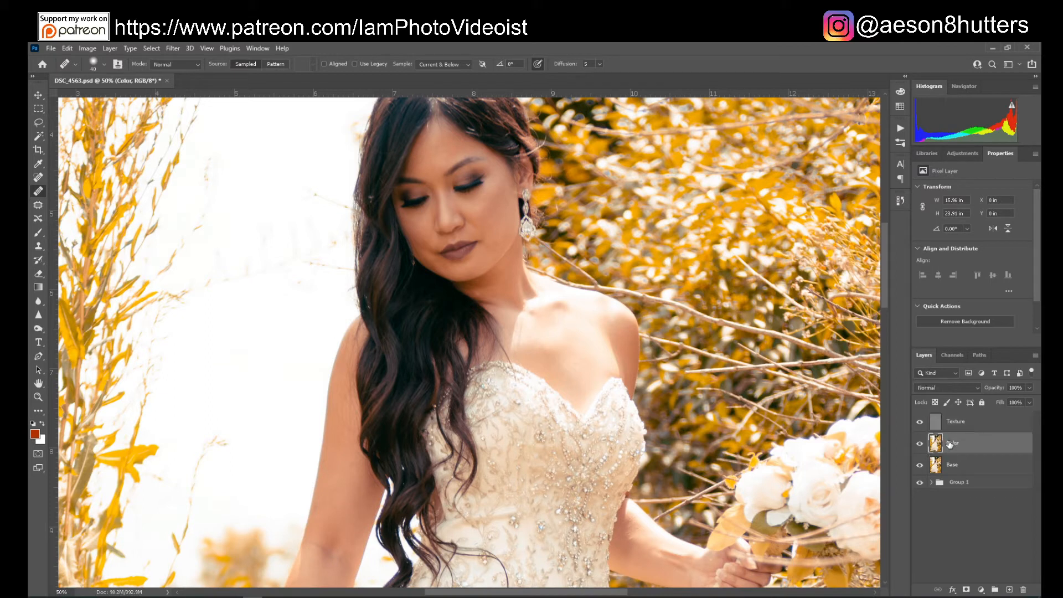
pyautogui.click(954, 425)
pyautogui.click(952, 437)
pyautogui.click(954, 425)
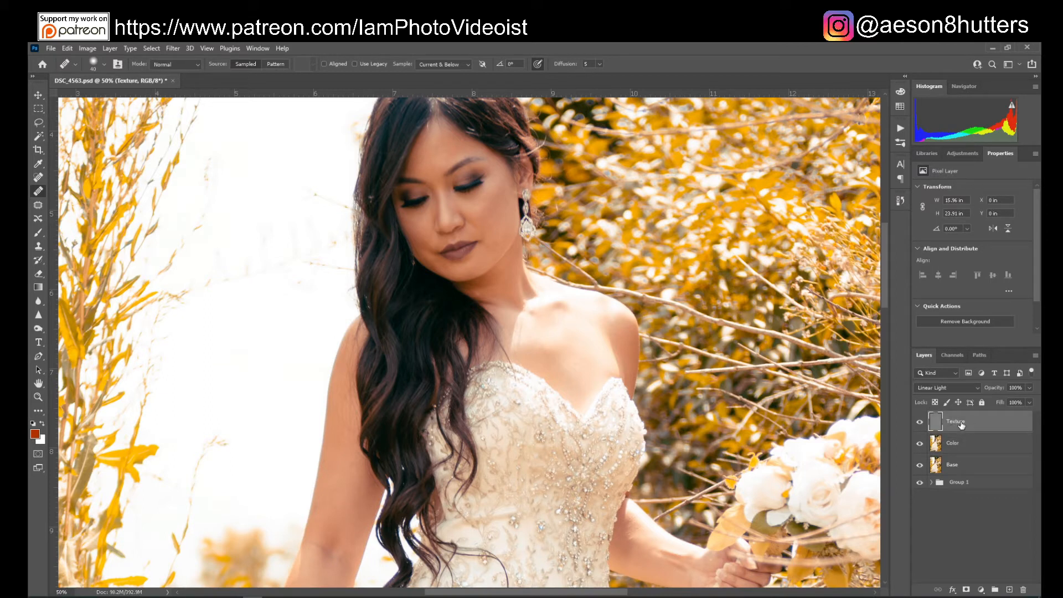
pyautogui.click(969, 447)
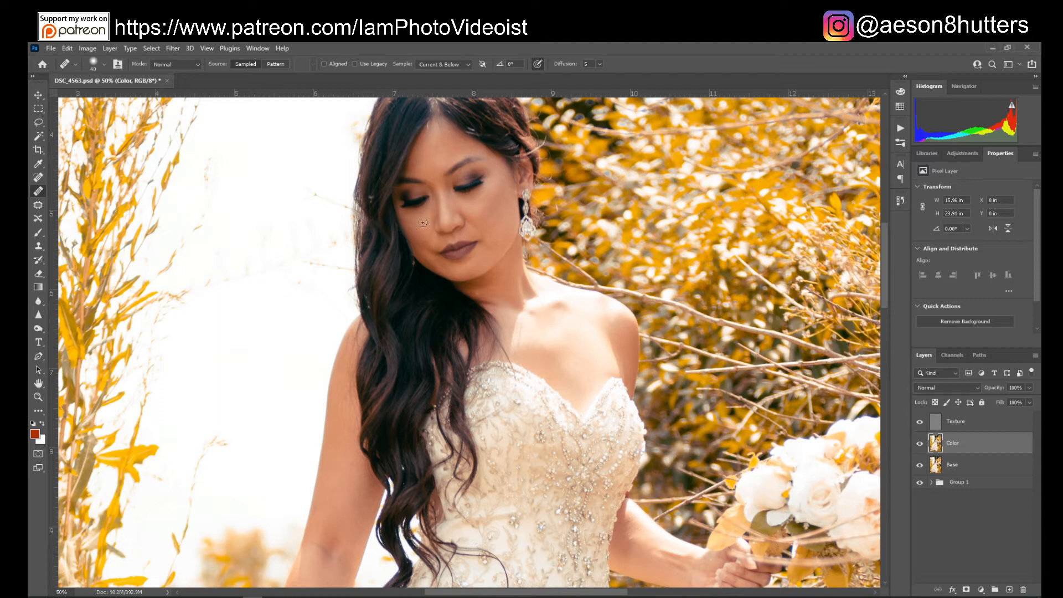
# Compare with the original by toggling the Before layer from Group 1 on top of the stack, and return it hidden to the group.
pyautogui.moveTo(883, 260); pyautogui.dragTo(881, 241)
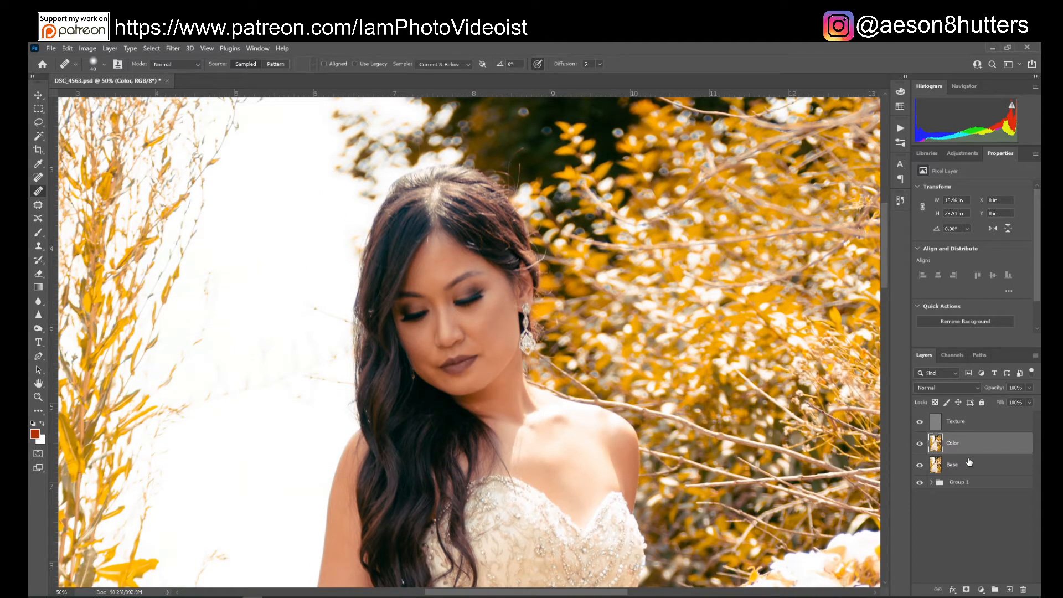
pyautogui.click(932, 484)
pyautogui.click(968, 506)
pyautogui.click(920, 501)
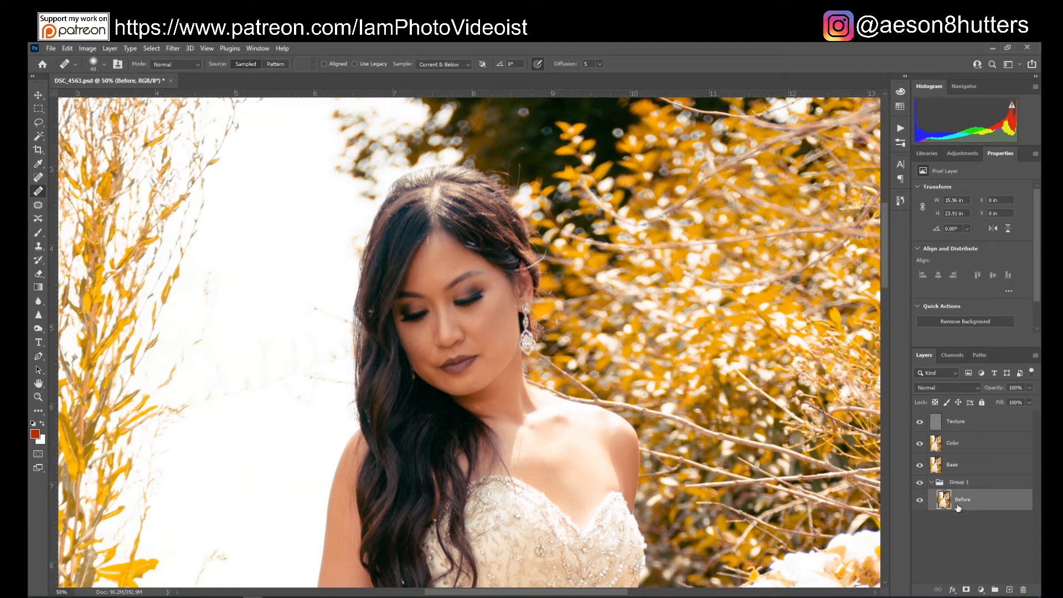
pyautogui.moveTo(966, 504); pyautogui.dragTo(974, 416)
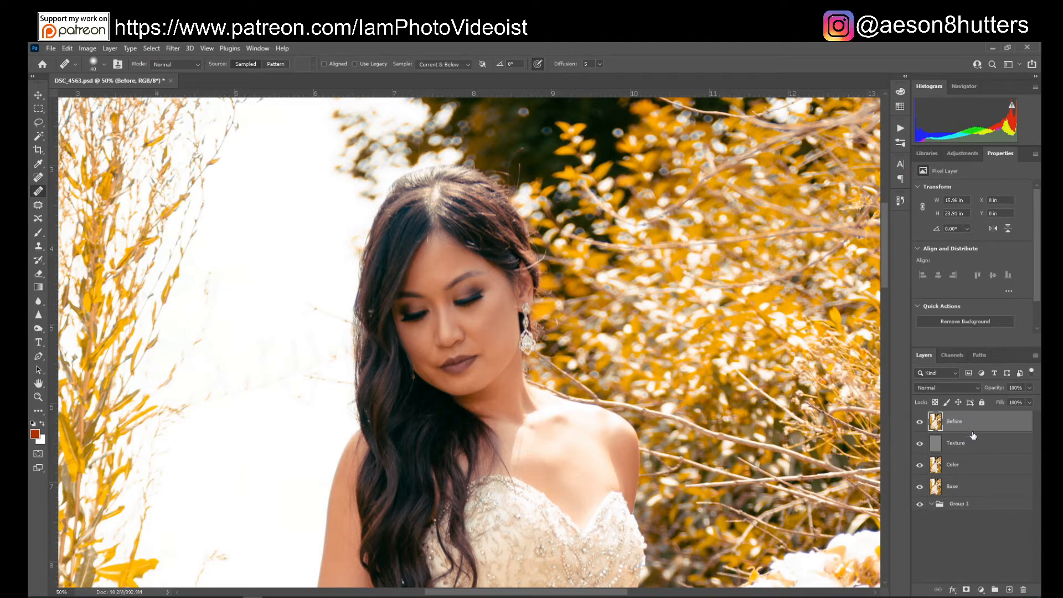
pyautogui.click(920, 424)
pyautogui.click(920, 424)
pyautogui.click(920, 424)
pyautogui.click(920, 424)
pyautogui.click(919, 424)
pyautogui.moveTo(987, 424); pyautogui.dragTo(970, 506)
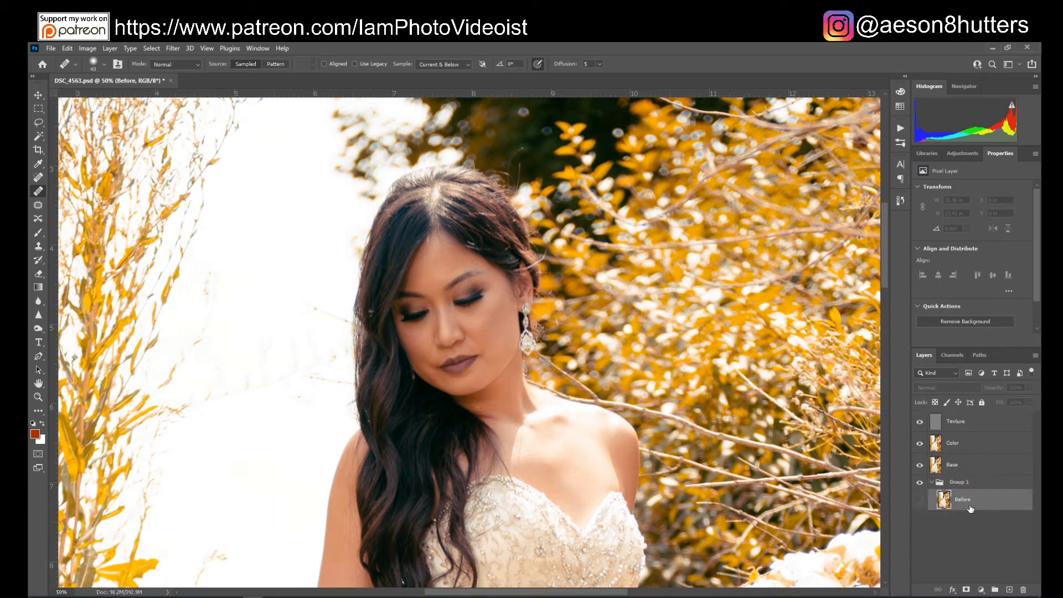
pyautogui.click(933, 482)
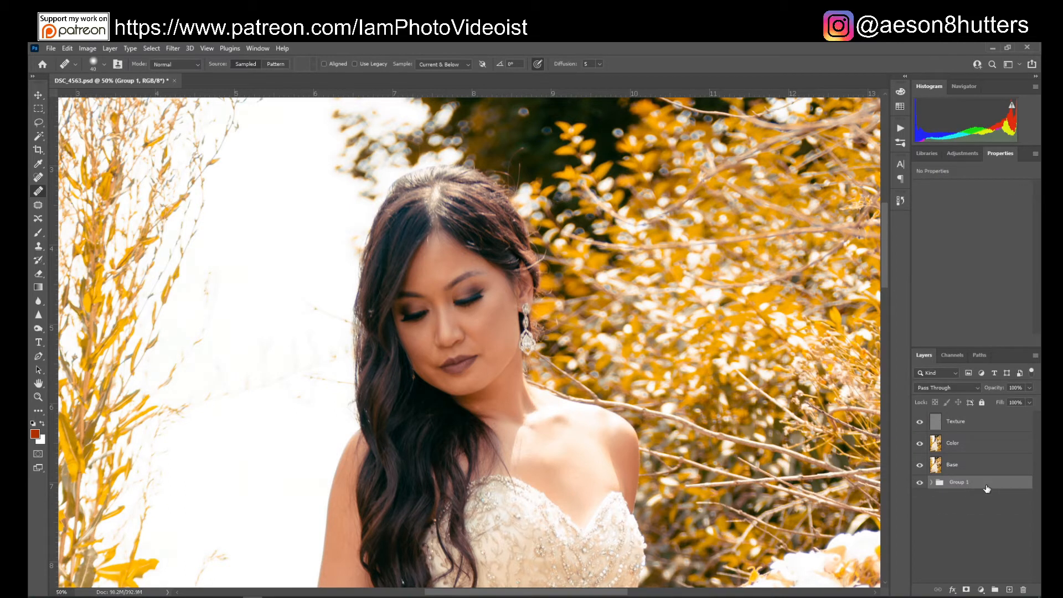
# Select the forehead and nose bridge skin on the Color layer with the Lasso tool, using a 10 px feather.
pyautogui.click(965, 427)
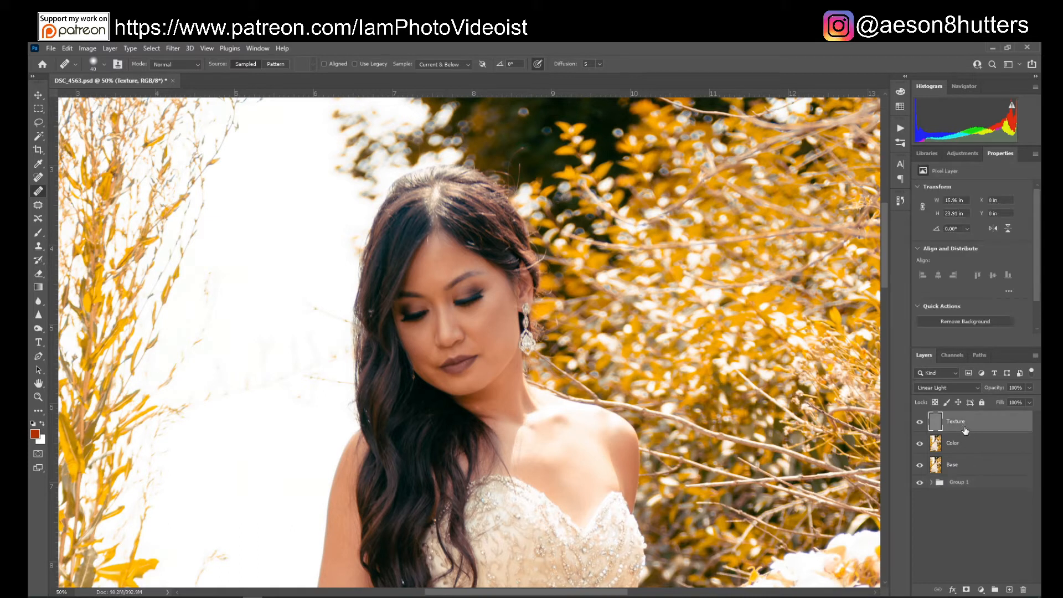
pyautogui.click(958, 445)
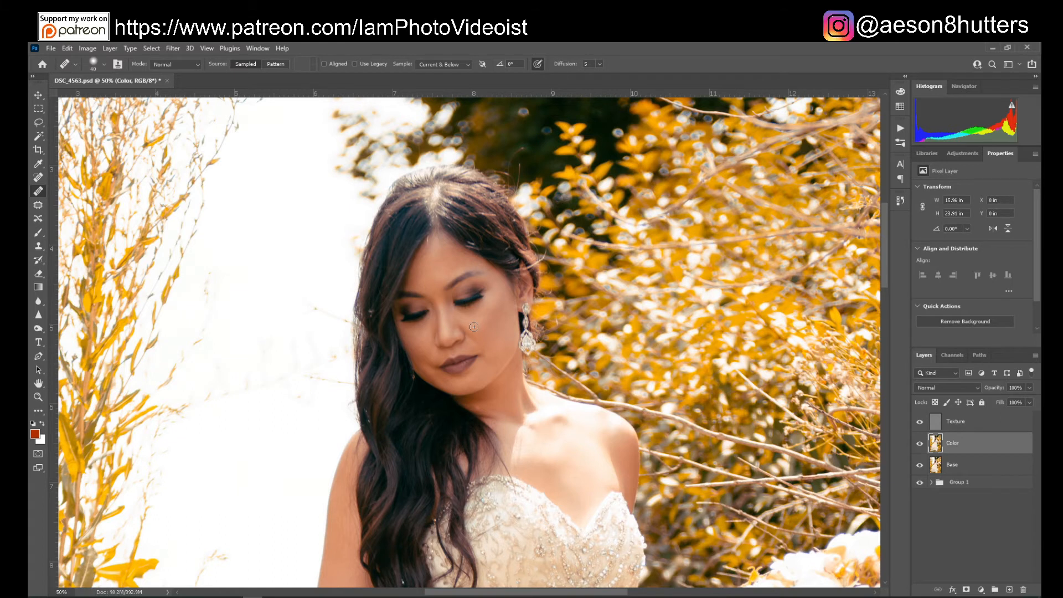
pyautogui.hotkey('ctrl', '+')
pyautogui.hotkey('ctrl', '+')
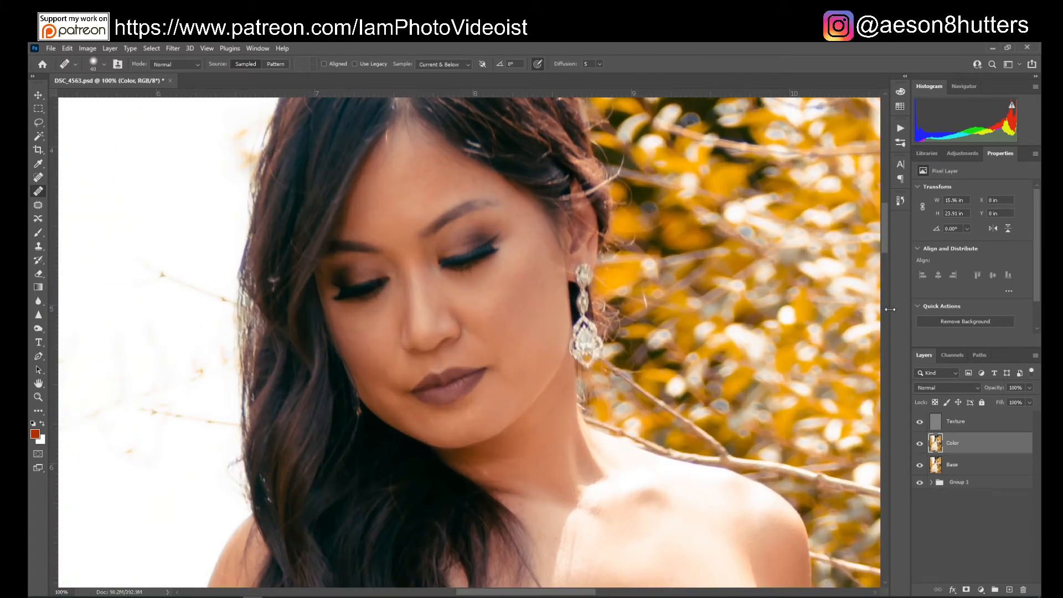
pyautogui.scroll(1, 883, 244)
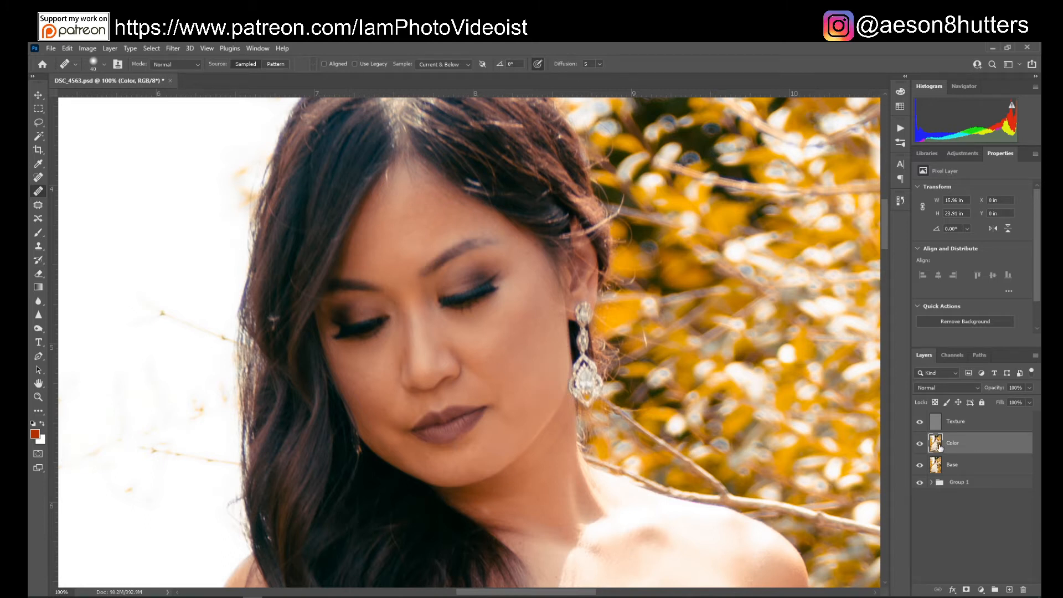
pyautogui.click(38, 123)
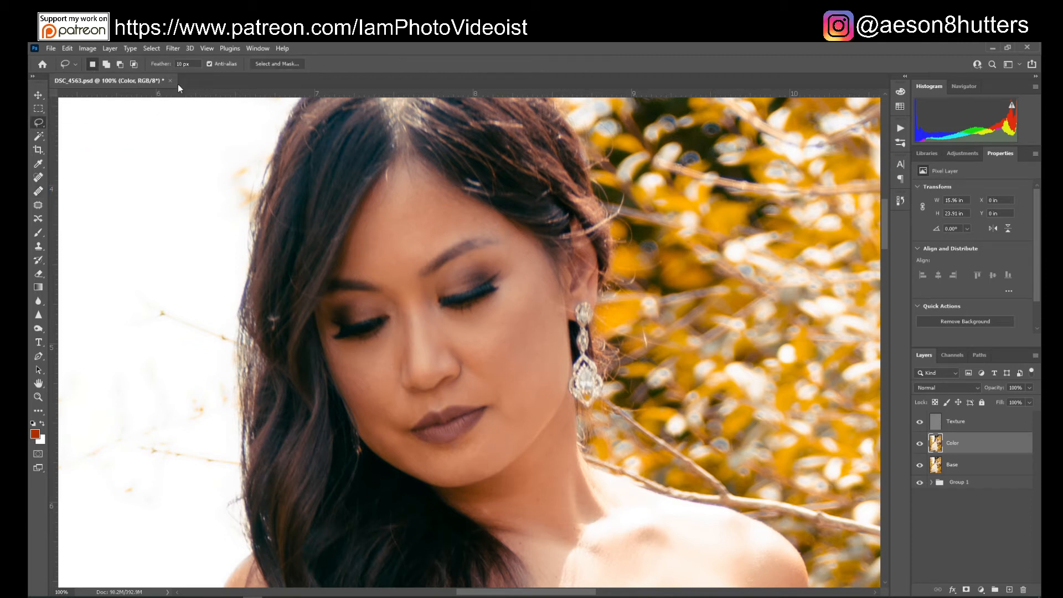
pyautogui.click(192, 65)
pyautogui.moveTo(390, 188)
pyautogui.mouseDown()
pyautogui.moveTo(354, 252)
pyautogui.moveTo(361, 272)
pyautogui.moveTo(408, 310)
pyautogui.moveTo(404, 363)
pyautogui.moveTo(422, 371)
pyautogui.moveTo(435, 319)
pyautogui.moveTo(414, 278)
pyautogui.moveTo(461, 239)
pyautogui.moveTo(503, 239)
pyautogui.mouseUp()
pyautogui.moveTo(507, 282)
pyautogui.mouseDown()
pyautogui.moveTo(554, 288)
pyautogui.moveTo(521, 232)
pyautogui.moveTo(465, 198)
pyautogui.moveTo(397, 181)
pyautogui.mouseUp()
# Add both cheeks and the chin to the lasso selection, leaving out the eyes, nostrils and lips.
pyautogui.press('shift')
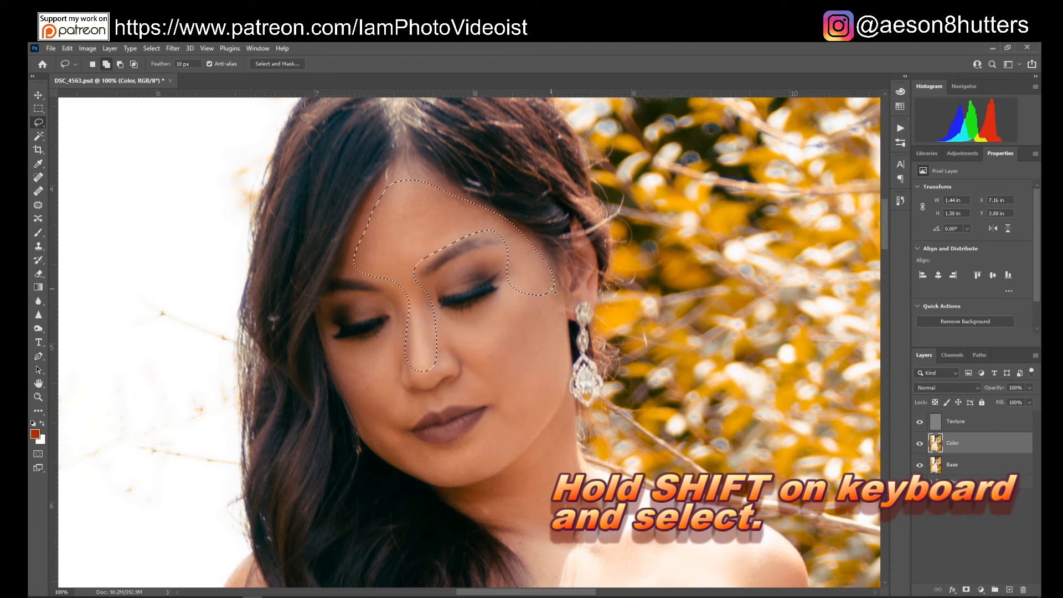
pyautogui.moveTo(554, 380)
pyautogui.mouseDown()
pyautogui.moveTo(509, 442)
pyautogui.moveTo(497, 435)
pyautogui.moveTo(504, 414)
pyautogui.moveTo(495, 399)
pyautogui.moveTo(461, 392)
pyautogui.moveTo(475, 353)
pyautogui.moveTo(458, 343)
pyautogui.moveTo(452, 321)
pyautogui.moveTo(505, 294)
pyautogui.mouseUp()
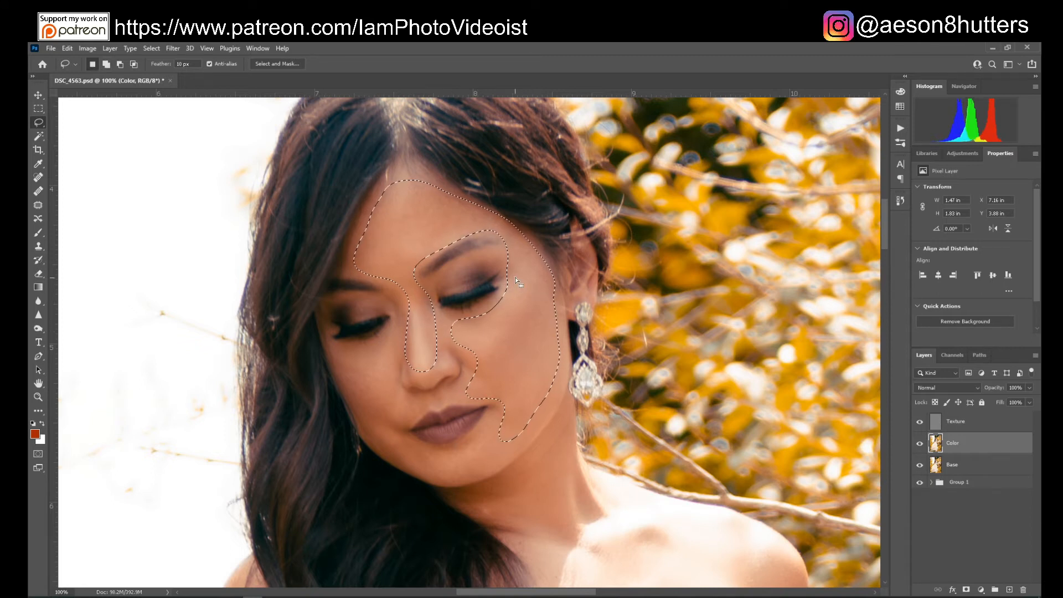
pyautogui.press('shift')
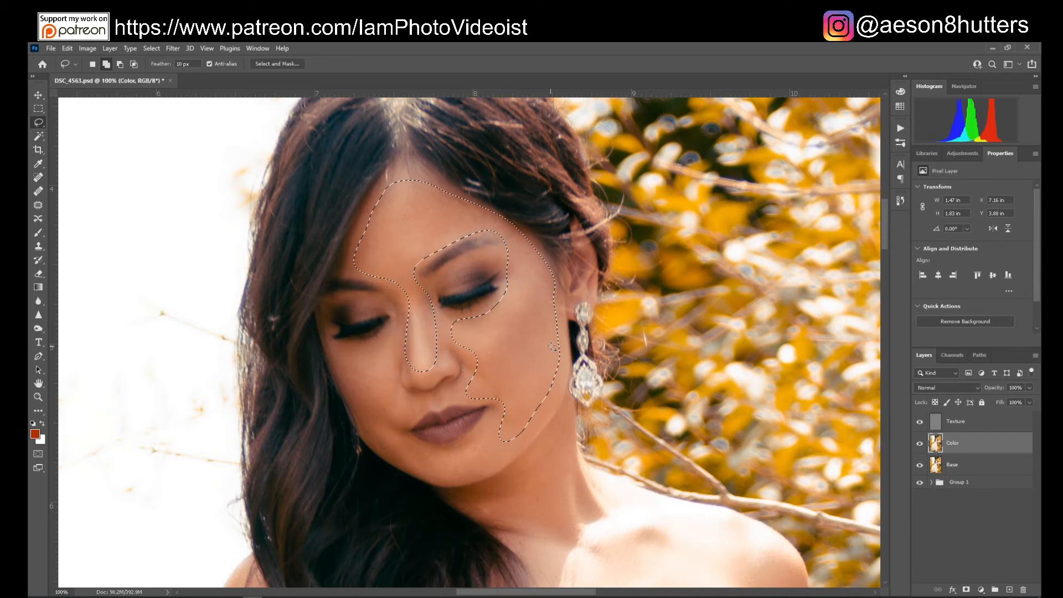
pyautogui.moveTo(554, 300); pyautogui.dragTo(562, 391)
pyautogui.moveTo(526, 439)
pyautogui.mouseDown()
pyautogui.moveTo(440, 479)
pyautogui.moveTo(428, 456)
pyautogui.moveTo(462, 442)
pyautogui.moveTo(514, 395)
pyautogui.moveTo(554, 300)
pyautogui.mouseUp()
pyautogui.moveTo(474, 380)
pyautogui.mouseDown()
pyautogui.moveTo(453, 391)
pyautogui.moveTo(484, 394)
pyautogui.moveTo(414, 400)
pyautogui.moveTo(424, 404)
pyautogui.moveTo(401, 423)
pyautogui.moveTo(403, 441)
pyautogui.moveTo(445, 460)
pyautogui.moveTo(452, 475)
pyautogui.moveTo(440, 478)
pyautogui.moveTo(377, 442)
pyautogui.moveTo(333, 354)
pyautogui.moveTo(390, 336)
pyautogui.moveTo(419, 401)
pyautogui.mouseUp()
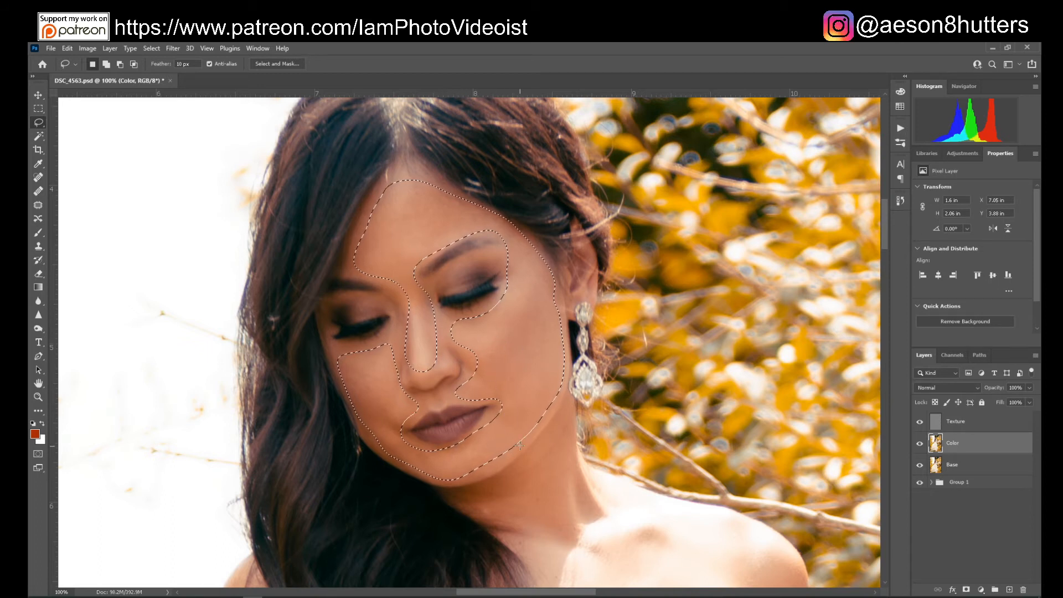
# Refine the selection edge along the jaw and the cheek beside the earring by adding, subtracting and re-adding skin areas.
pyautogui.press('shift')
pyautogui.moveTo(529, 441)
pyautogui.mouseDown()
pyautogui.moveTo(483, 476)
pyautogui.moveTo(464, 479)
pyautogui.moveTo(458, 469)
pyautogui.moveTo(528, 420)
pyautogui.mouseUp()
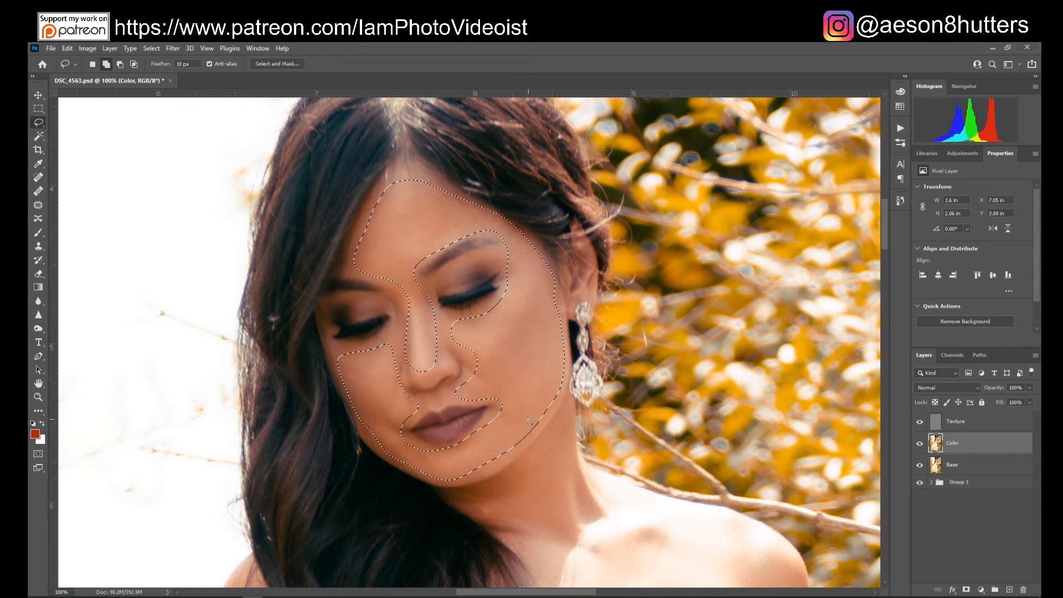
pyautogui.press('shift')
pyautogui.moveTo(561, 352)
pyautogui.mouseDown()
pyautogui.moveTo(561, 398)
pyautogui.moveTo(530, 429)
pyautogui.mouseUp()
pyautogui.press('alt')
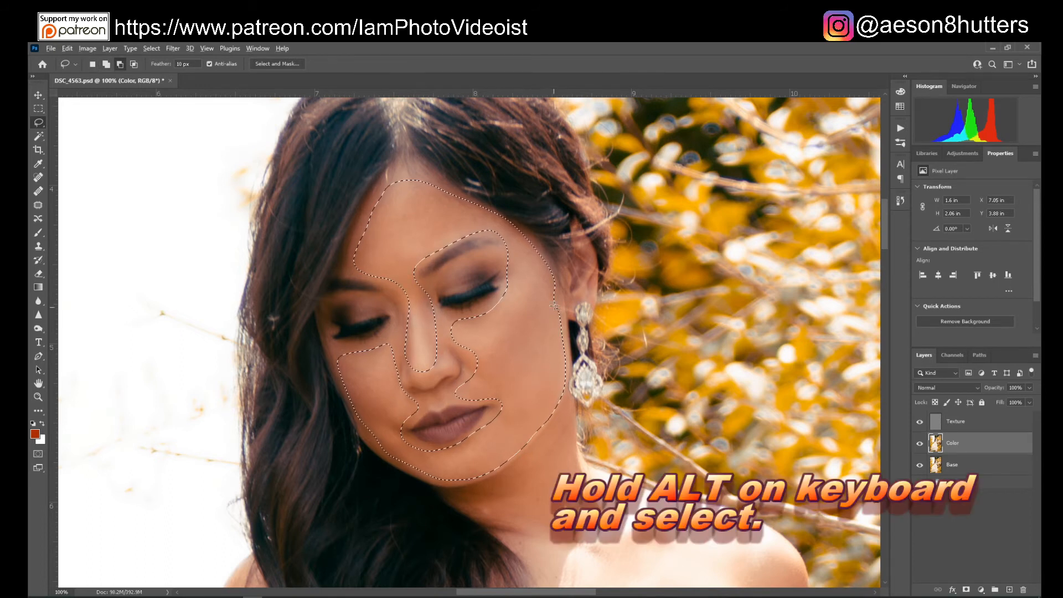
pyautogui.moveTo(564, 296)
pyautogui.mouseDown()
pyautogui.moveTo(540, 346)
pyautogui.moveTo(546, 381)
pyautogui.moveTo(563, 396)
pyautogui.moveTo(570, 297)
pyautogui.mouseUp()
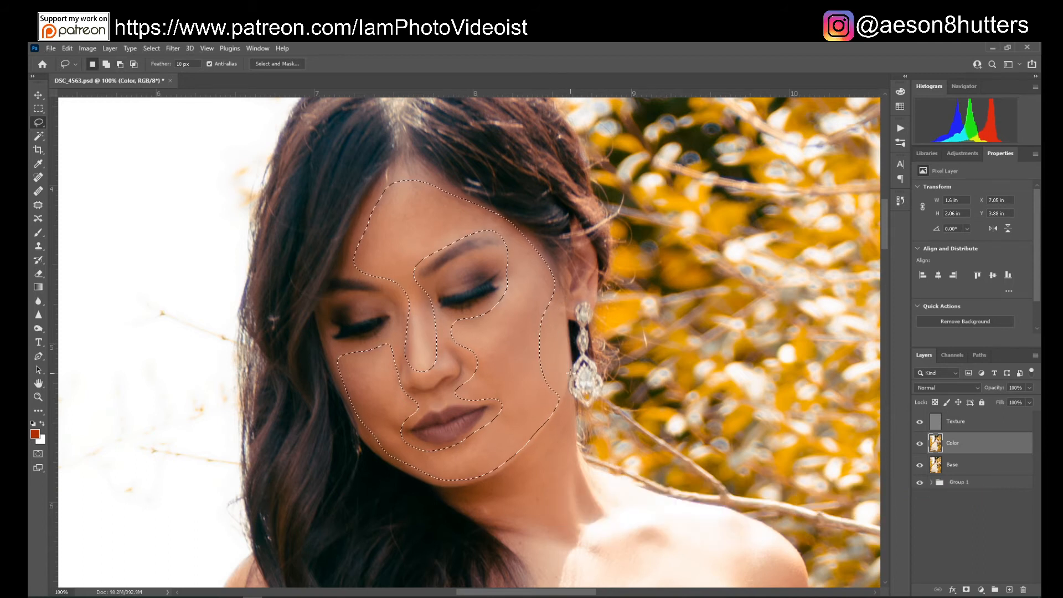
pyautogui.press('shift')
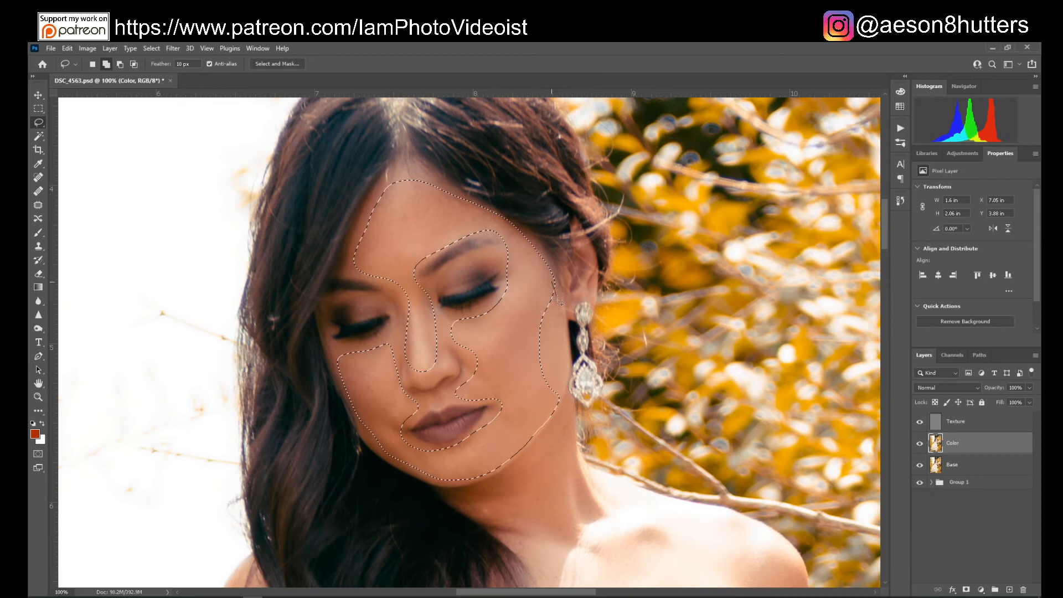
pyautogui.moveTo(559, 346)
pyautogui.mouseDown()
pyautogui.moveTo(562, 387)
pyautogui.moveTo(545, 409)
pyautogui.moveTo(523, 299)
pyautogui.moveTo(557, 328)
pyautogui.moveTo(561, 383)
pyautogui.moveTo(537, 299)
pyautogui.mouseUp()
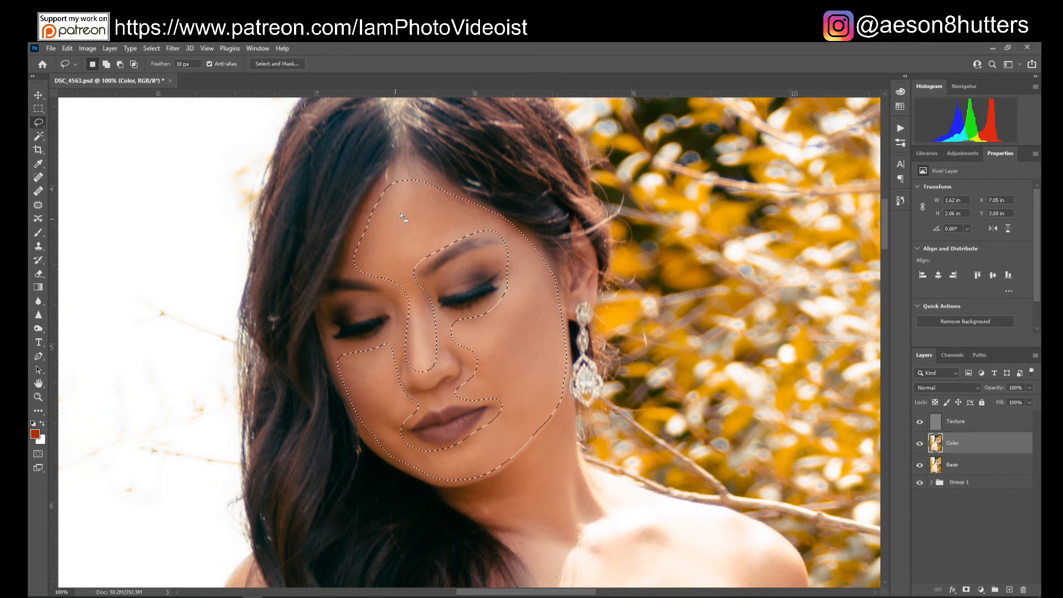
# Open Gaussian Blur for the selected facial skin on the Color layer and toggle its preview to compare.
pyautogui.click(171, 48)
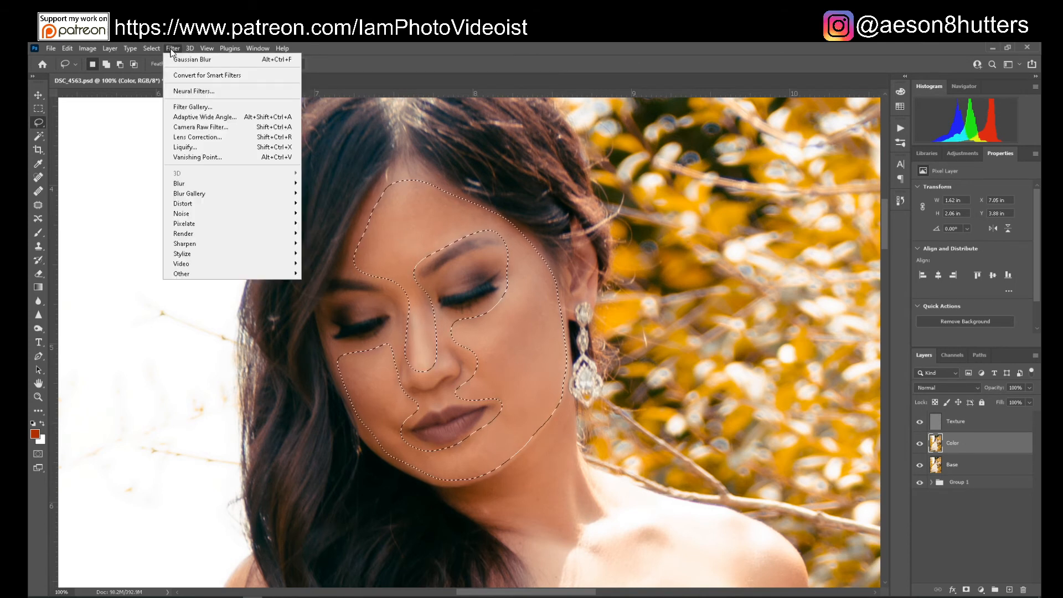
pyautogui.moveTo(255, 188)
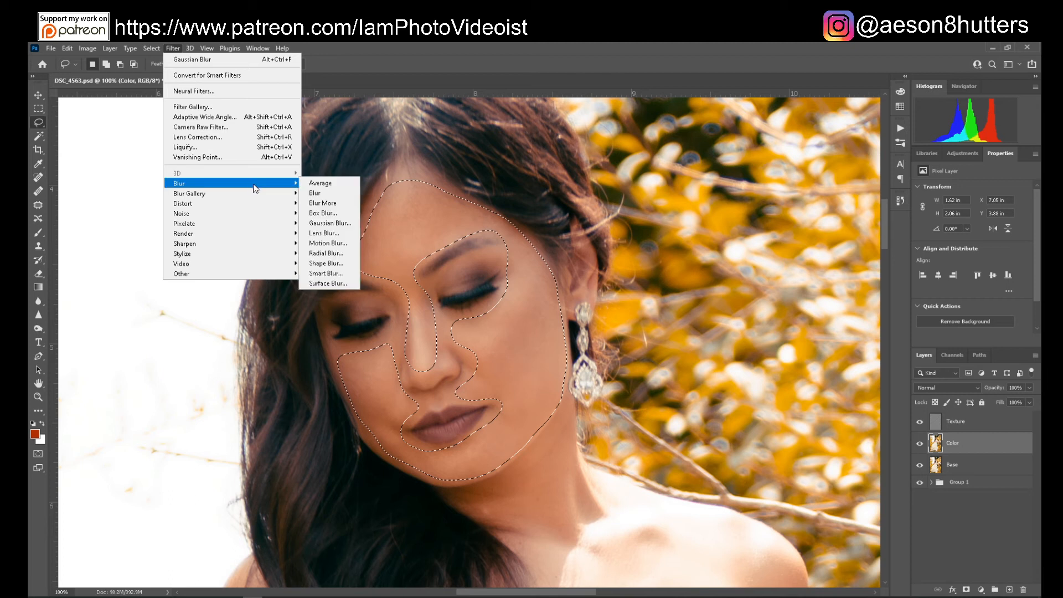
pyautogui.click(339, 224)
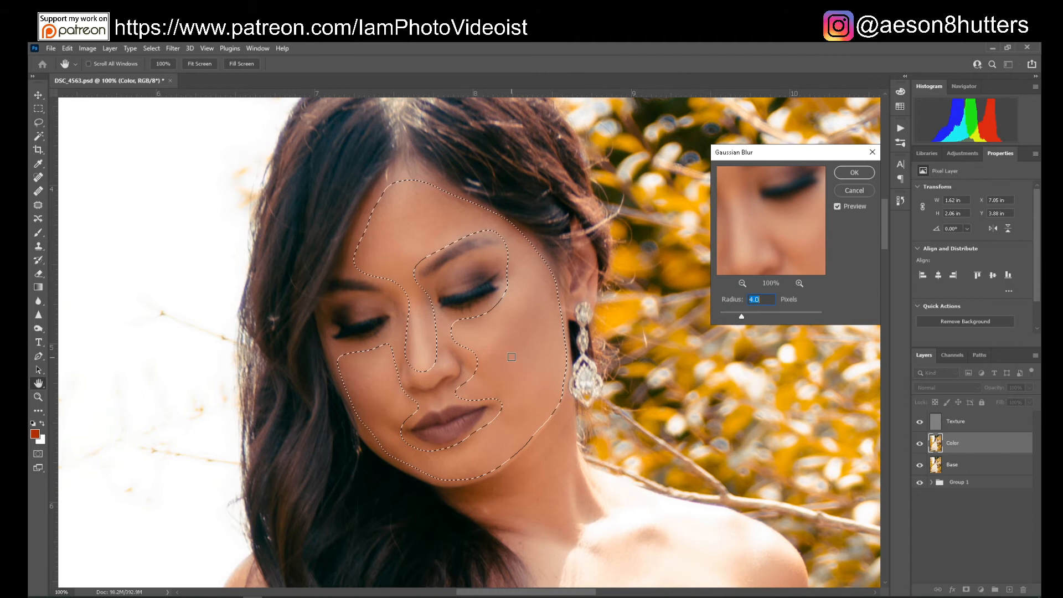
pyautogui.click(838, 205)
pyautogui.click(838, 206)
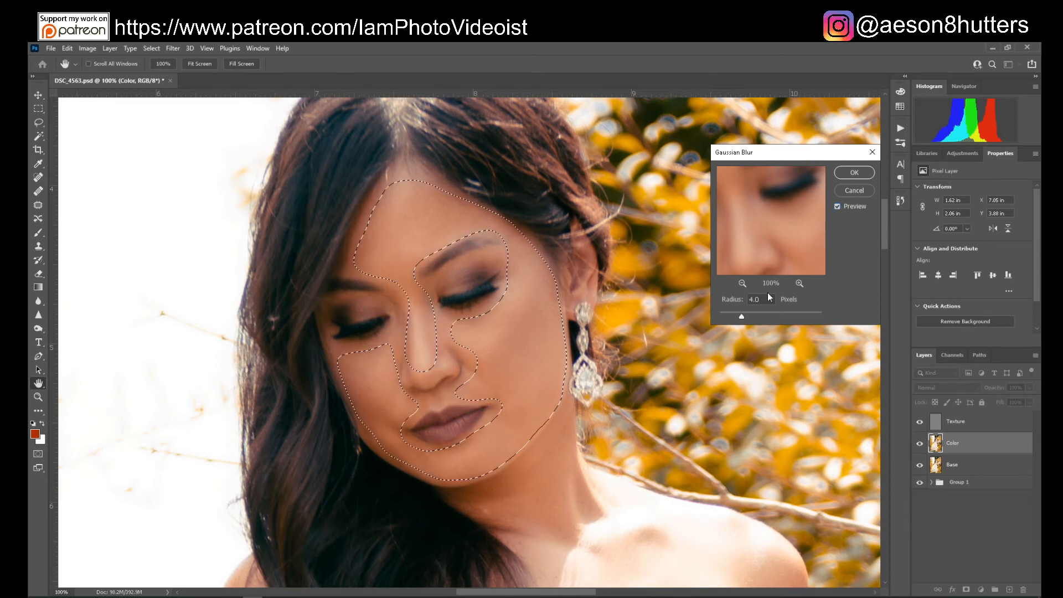
# Try Gaussian Blur radii of 6 and 9 pixels, reduce the radius slightly below 9, and apply the blur to the selected skin.
pyautogui.moveTo(765, 300); pyautogui.dragTo(736, 303)
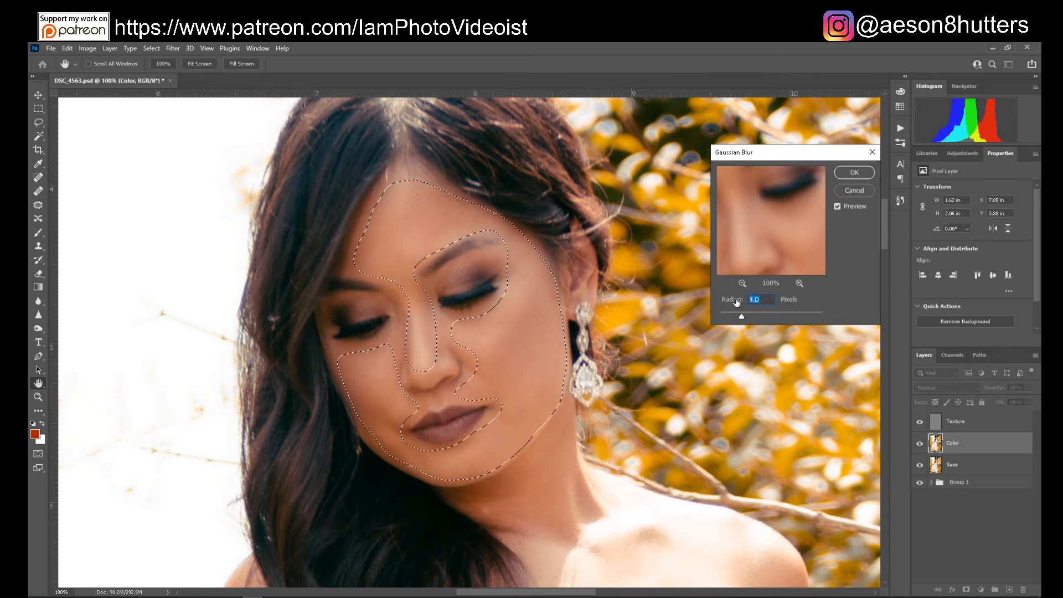
pyautogui.write('6')
pyautogui.moveTo(773, 315); pyautogui.dragTo(758, 319)
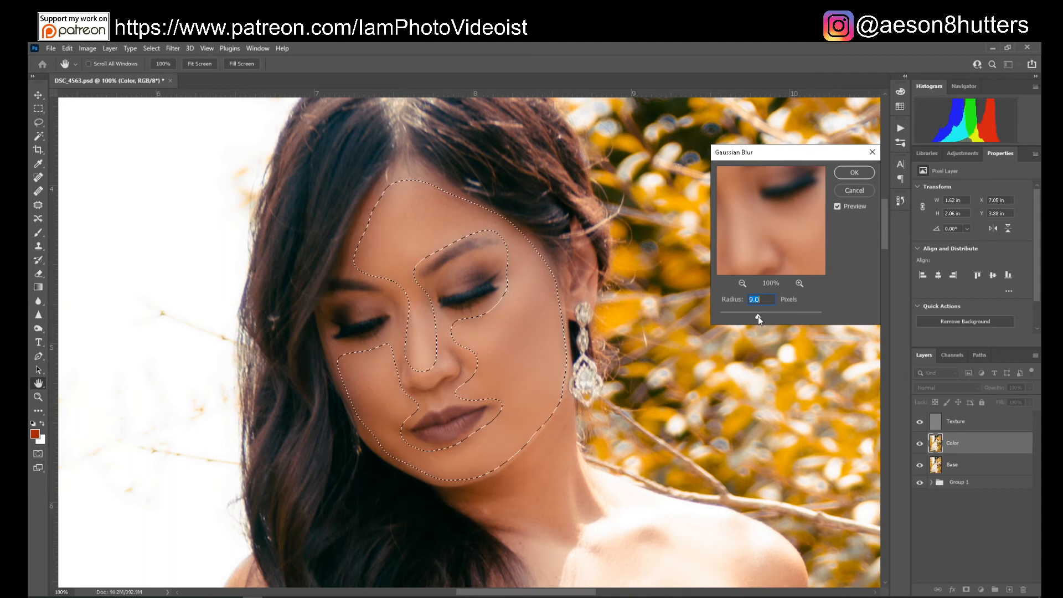
pyautogui.moveTo(755, 317); pyautogui.dragTo(752, 318)
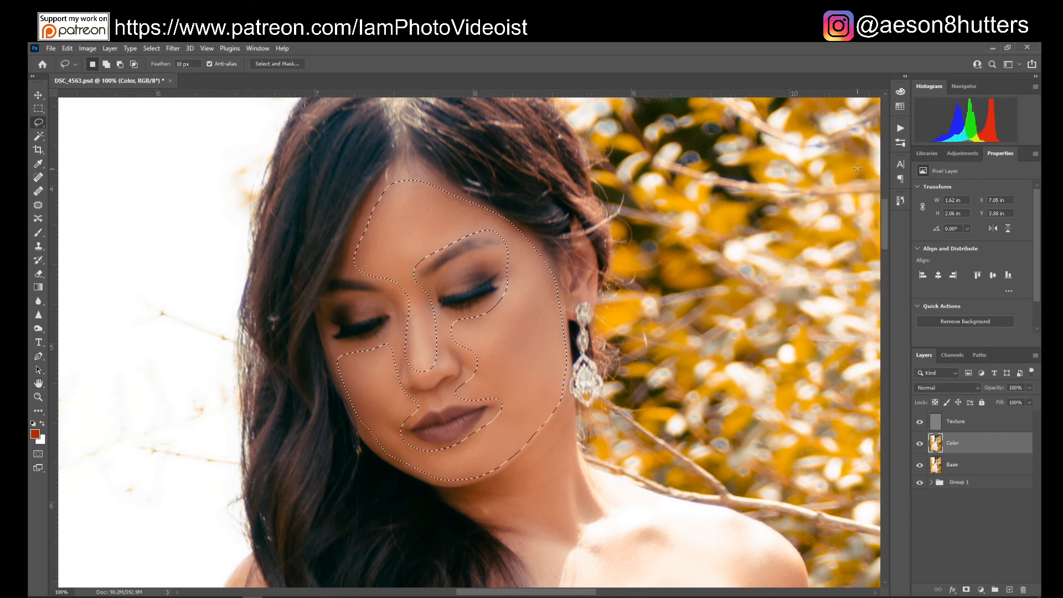
# Deselect the facial skin and move the Before layer out of Group 1 to above the Texture layer.
pyautogui.hotkey('ctrl', 'd')
pyautogui.click(932, 482)
pyautogui.moveTo(958, 503); pyautogui.dragTo(960, 418)
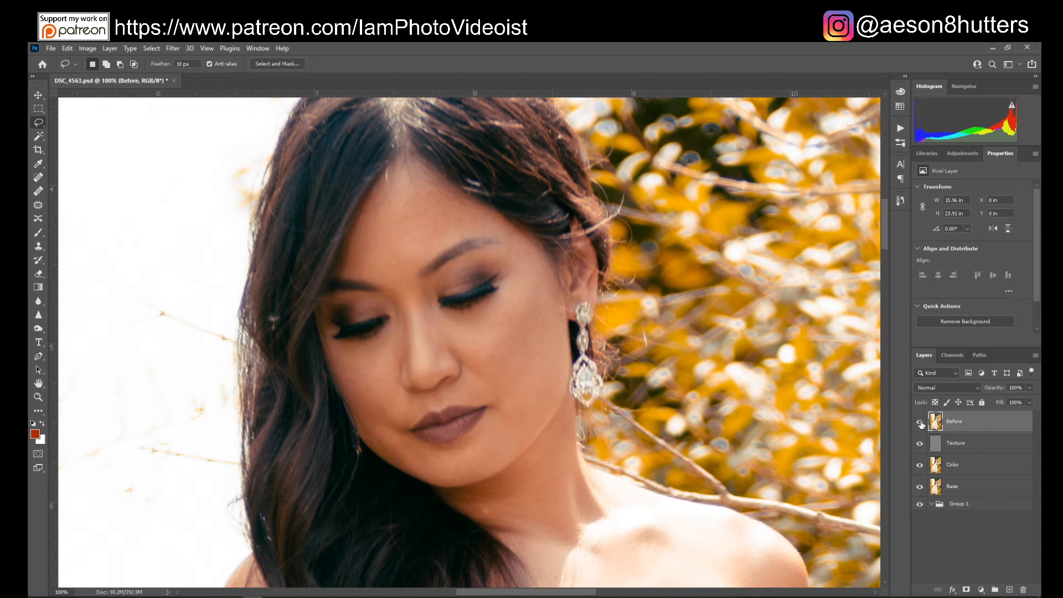
# Toggle the Before layer's visibility to compare the original with the retouched face, leaving the layer hidden.
pyautogui.click(921, 424)
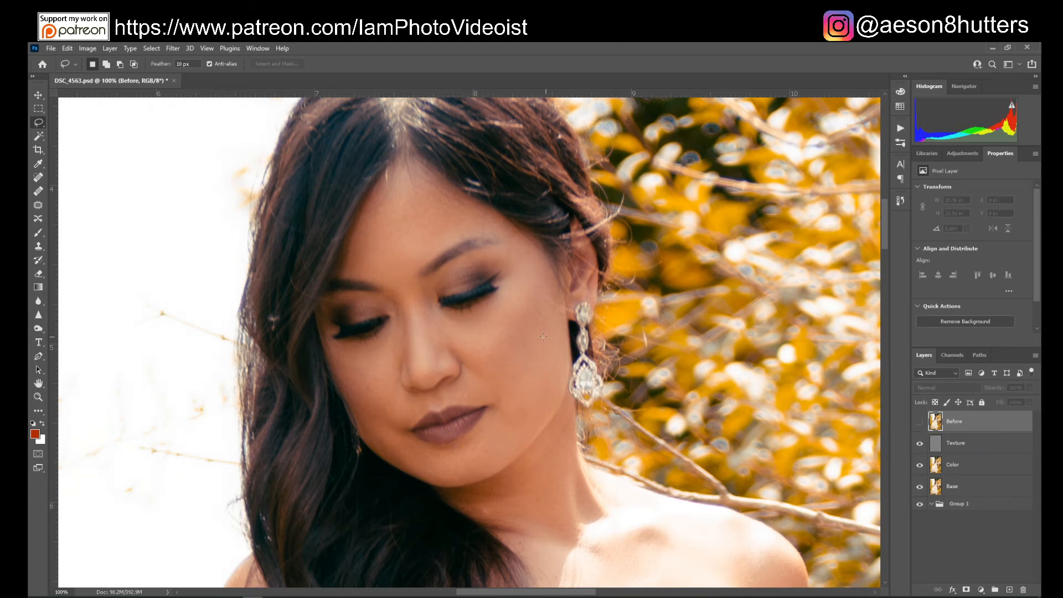
pyautogui.click(920, 424)
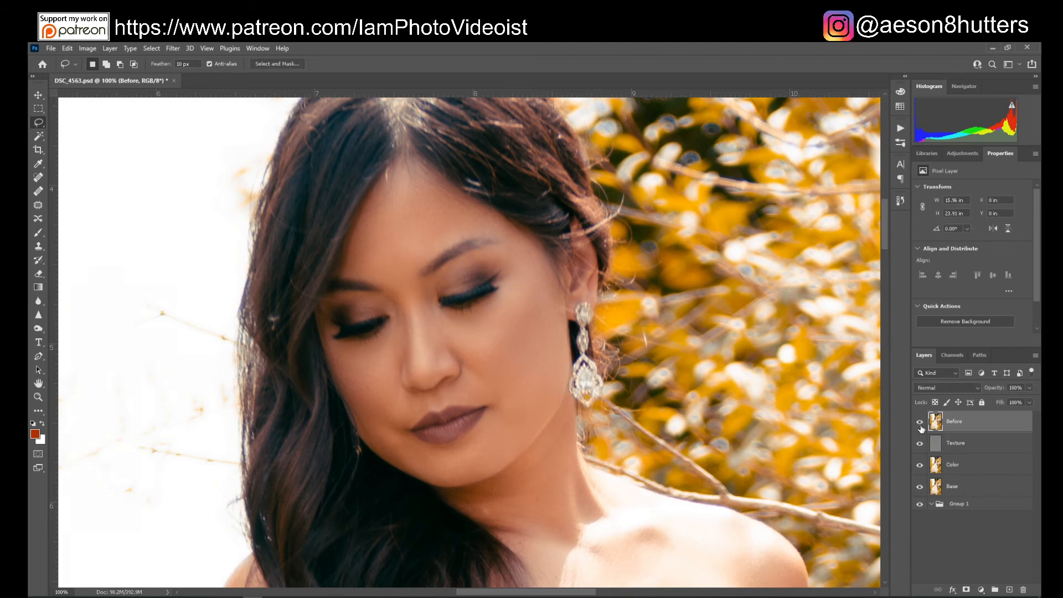
pyautogui.click(920, 425)
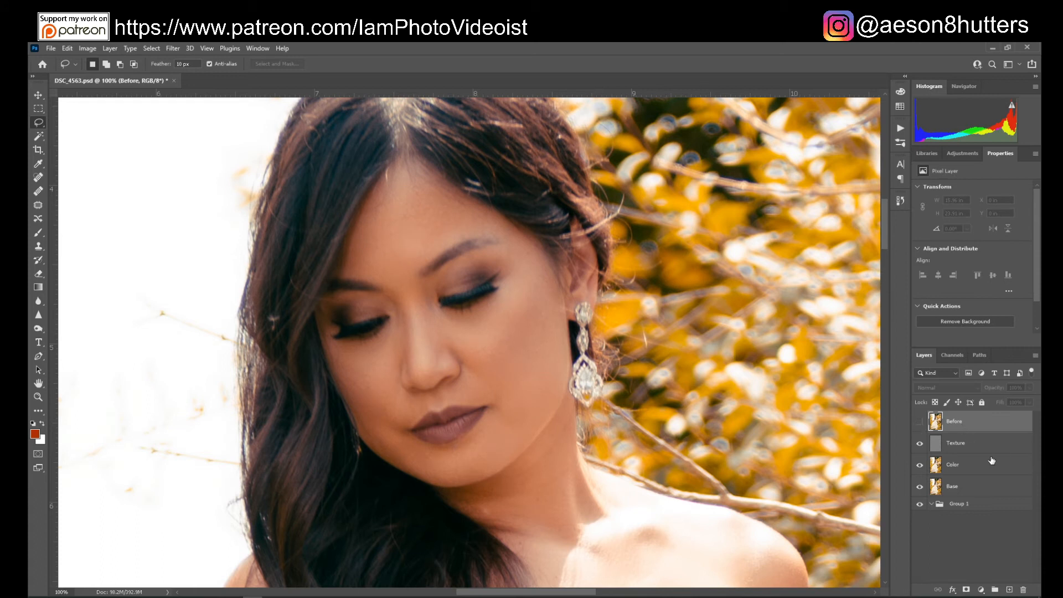
# Lasso the neck skin below the jaw on the Color layer and apply Gaussian Blur with a 3.9 pixel radius.
pyautogui.click(967, 468)
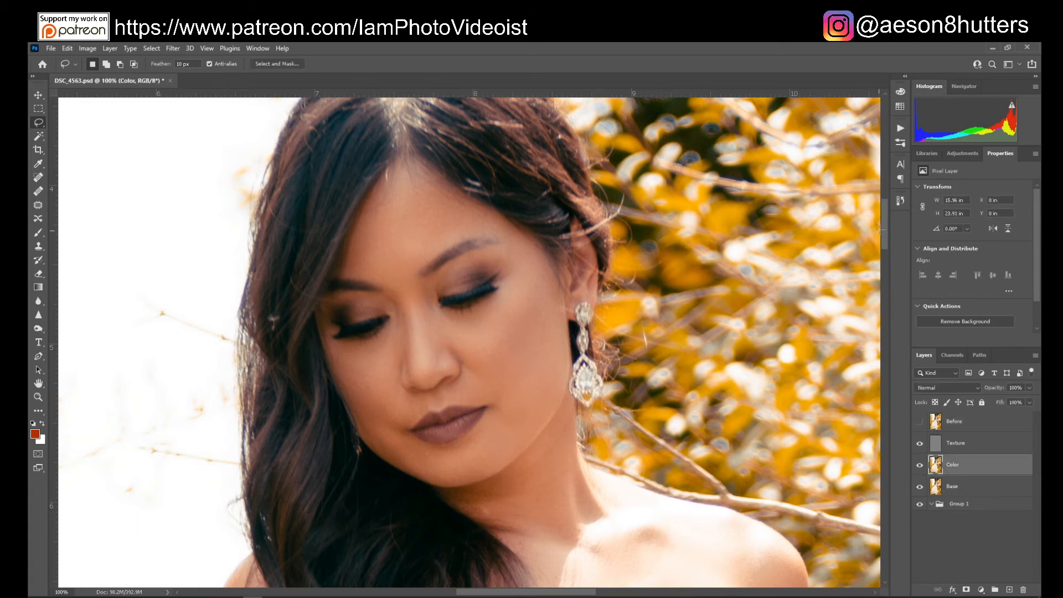
pyautogui.moveTo(886, 223); pyautogui.dragTo(887, 247)
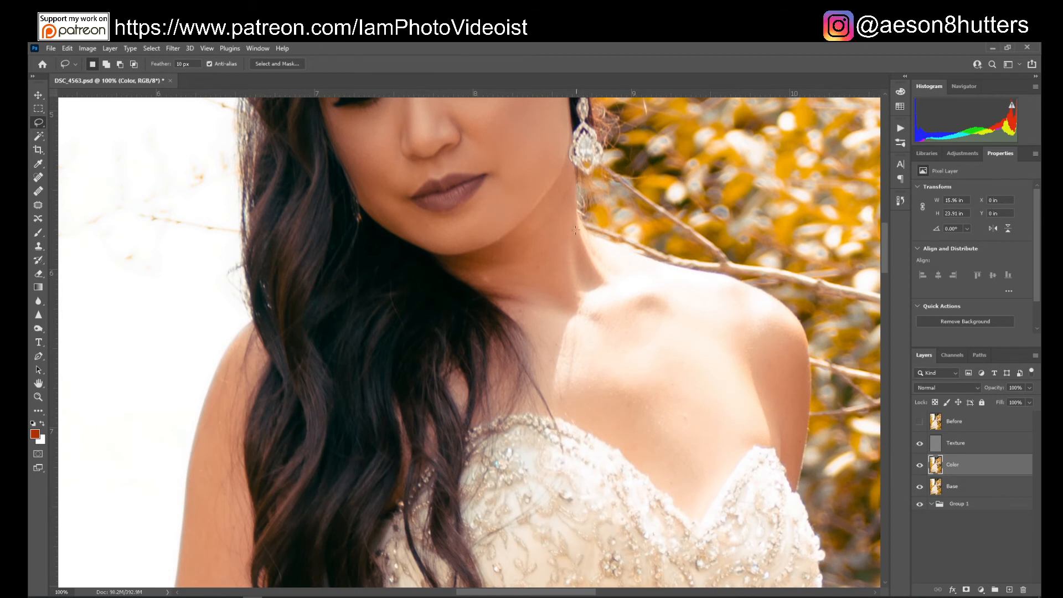
pyautogui.moveTo(559, 192)
pyautogui.mouseDown()
pyautogui.moveTo(540, 229)
pyautogui.moveTo(486, 267)
pyautogui.moveTo(560, 316)
pyautogui.moveTo(569, 306)
pyautogui.moveTo(568, 228)
pyautogui.mouseUp()
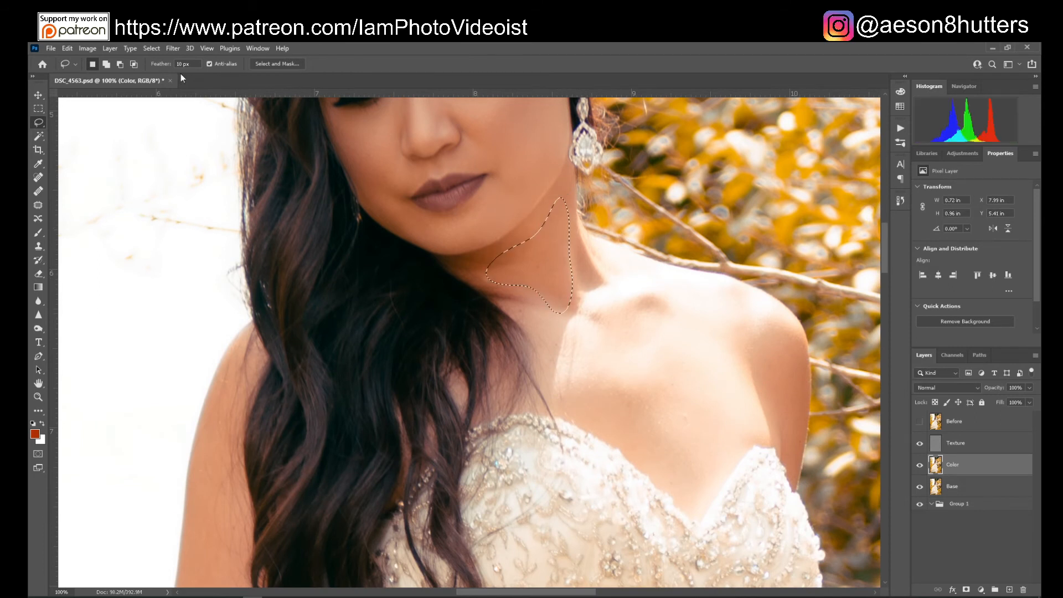
pyautogui.click(172, 49)
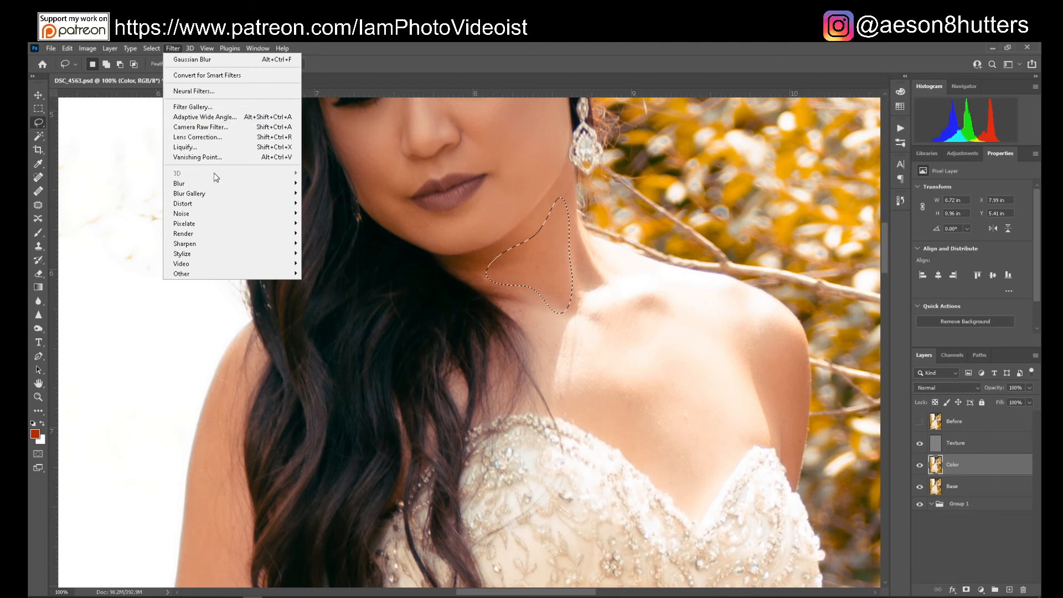
pyautogui.moveTo(220, 183)
pyautogui.click(331, 223)
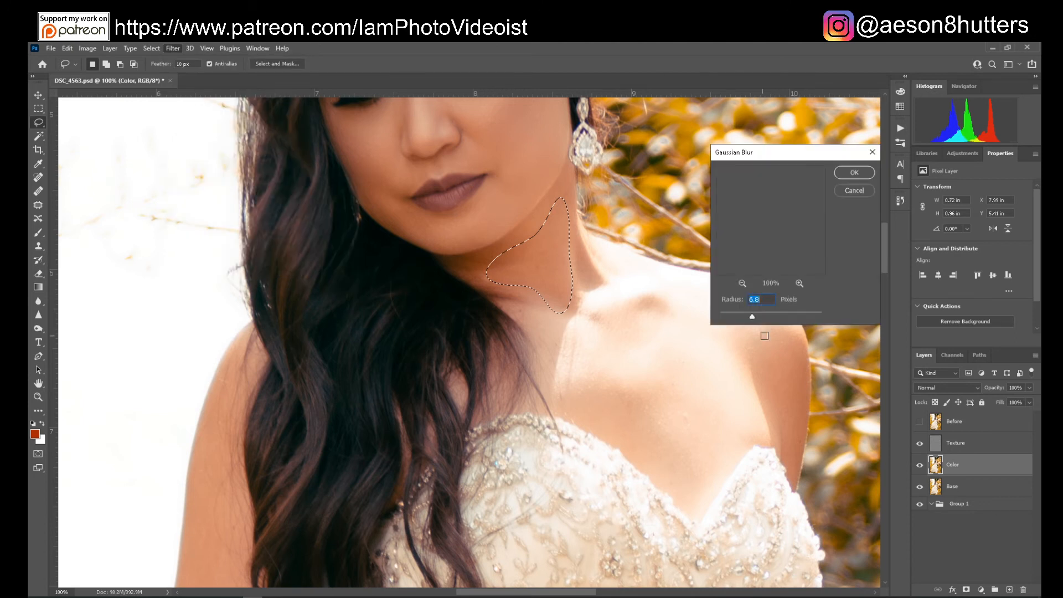
pyautogui.moveTo(752, 317); pyautogui.dragTo(742, 319)
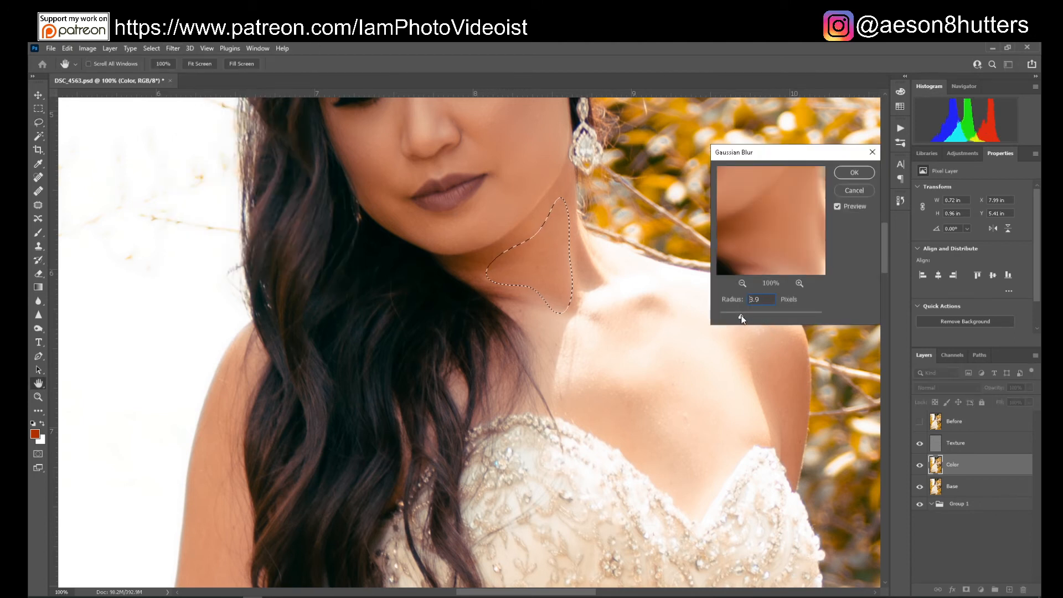
pyautogui.click(852, 173)
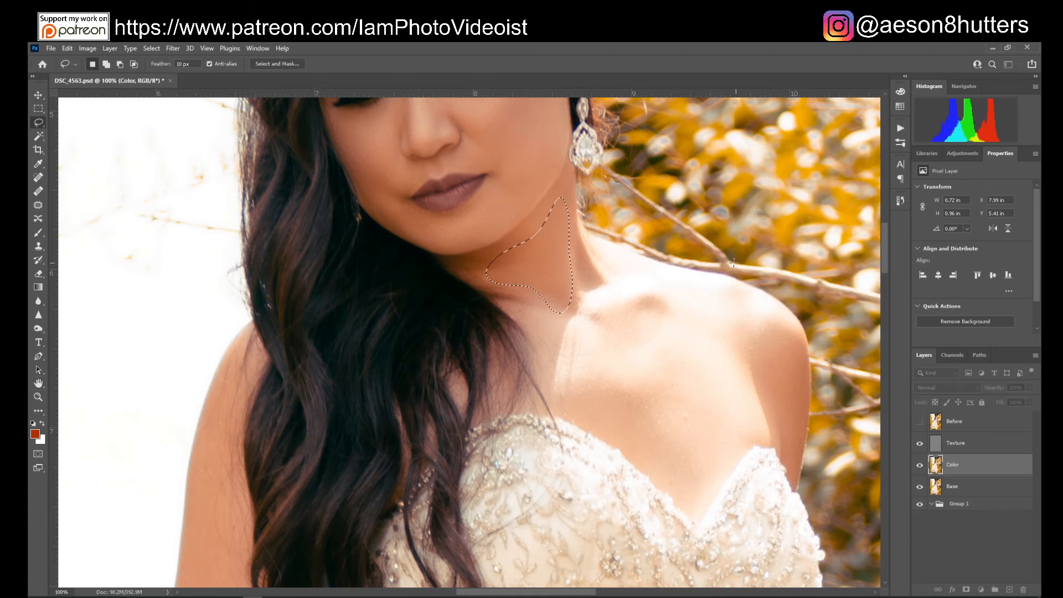
# Lasso the chest skin above the neckline and apply Gaussian Blur, trying 9 pixels and reducing the radius to 6 pixels.
pyautogui.moveTo(883, 260); pyautogui.dragTo(885, 251)
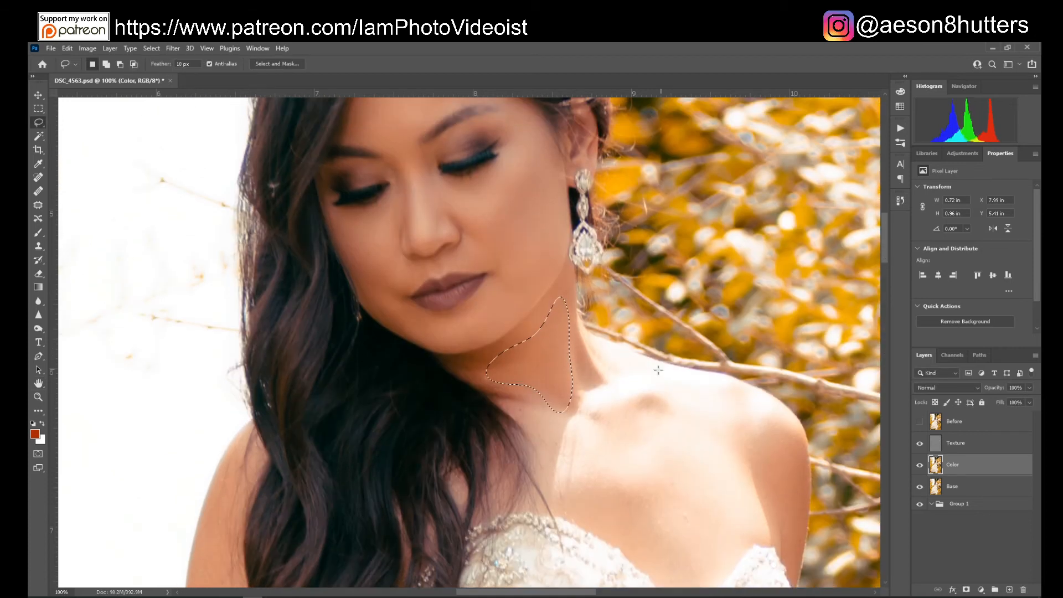
pyautogui.moveTo(735, 462)
pyautogui.mouseDown()
pyautogui.moveTo(671, 487)
pyautogui.moveTo(585, 484)
pyautogui.moveTo(577, 506)
pyautogui.moveTo(616, 532)
pyautogui.moveTo(642, 569)
pyautogui.moveTo(682, 581)
pyautogui.moveTo(748, 527)
pyautogui.moveTo(748, 501)
pyautogui.mouseUp()
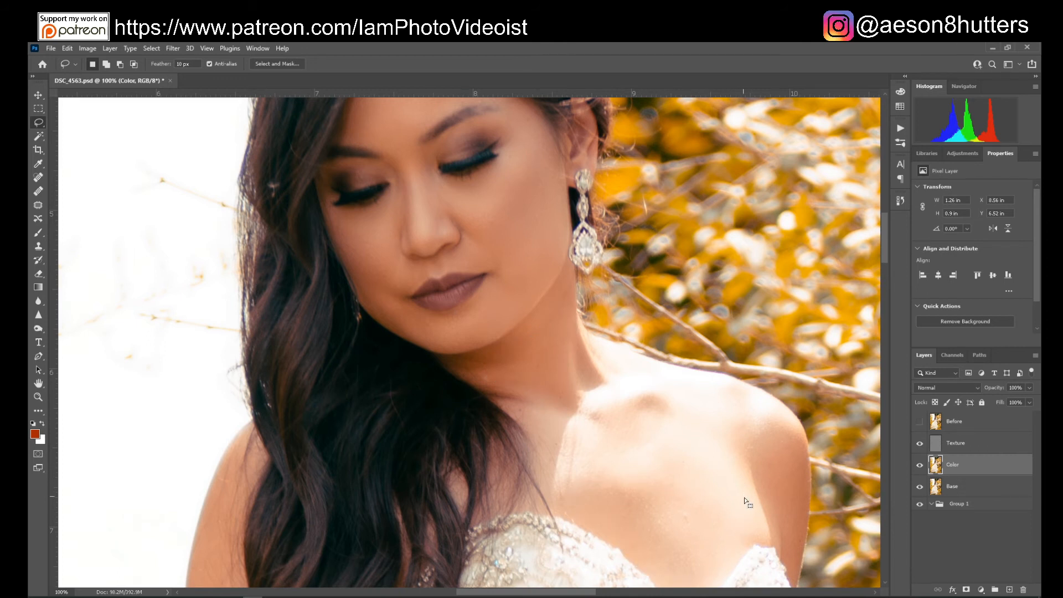
pyautogui.click(172, 49)
pyautogui.moveTo(216, 184)
pyautogui.click(327, 223)
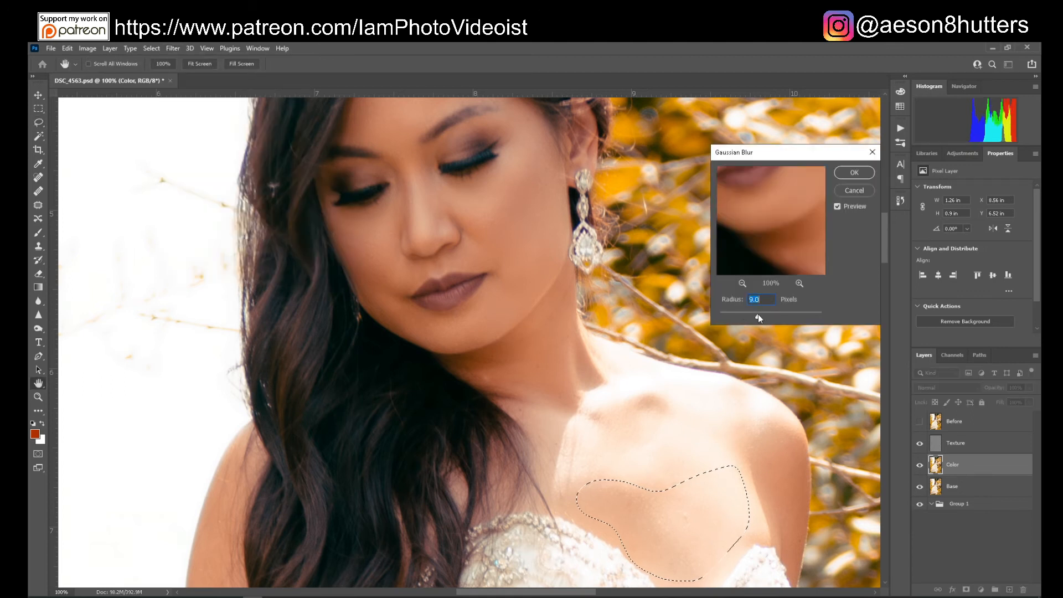
pyautogui.moveTo(765, 314); pyautogui.dragTo(751, 317)
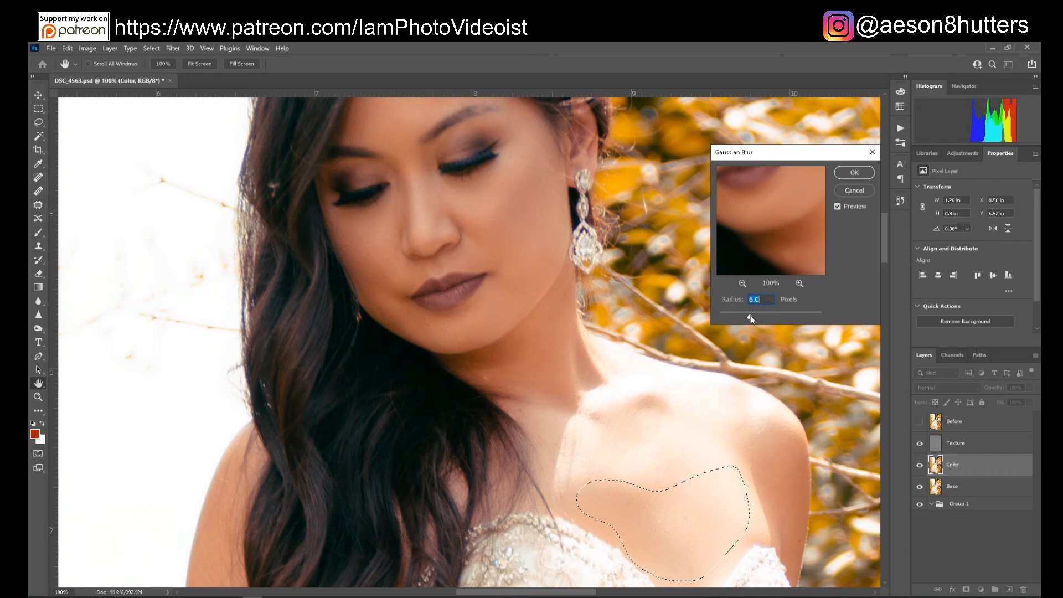
pyautogui.click(854, 173)
# Replace the chest selection with a lasso selection of the arm beside the long hair, extending it up the upper arm.
pyautogui.moveTo(883, 237); pyautogui.dragTo(891, 290)
pyautogui.hotkey('ctrl', 'd')
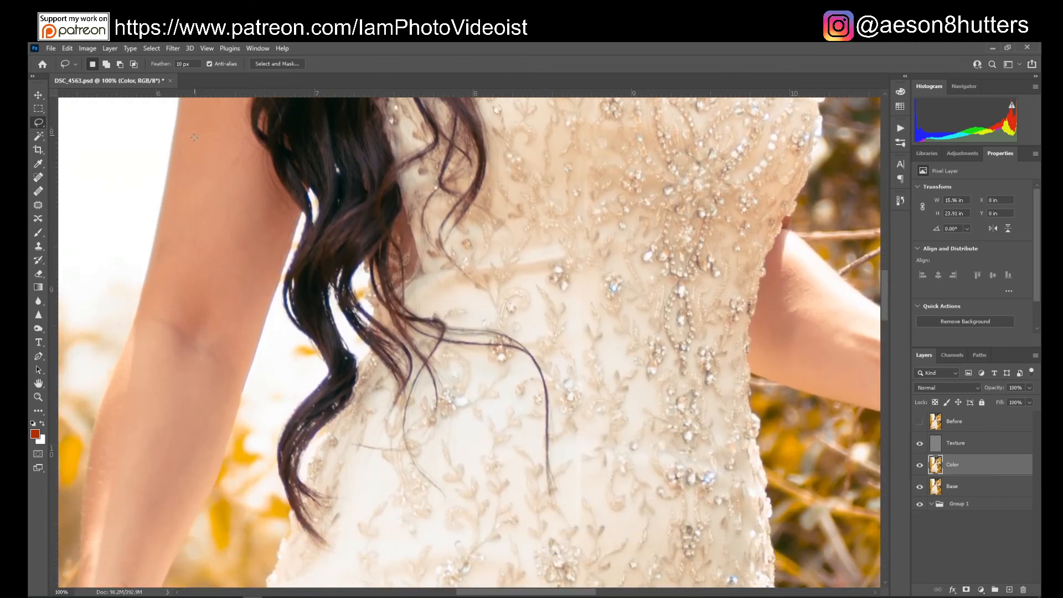
pyautogui.moveTo(192, 114); pyautogui.dragTo(163, 221)
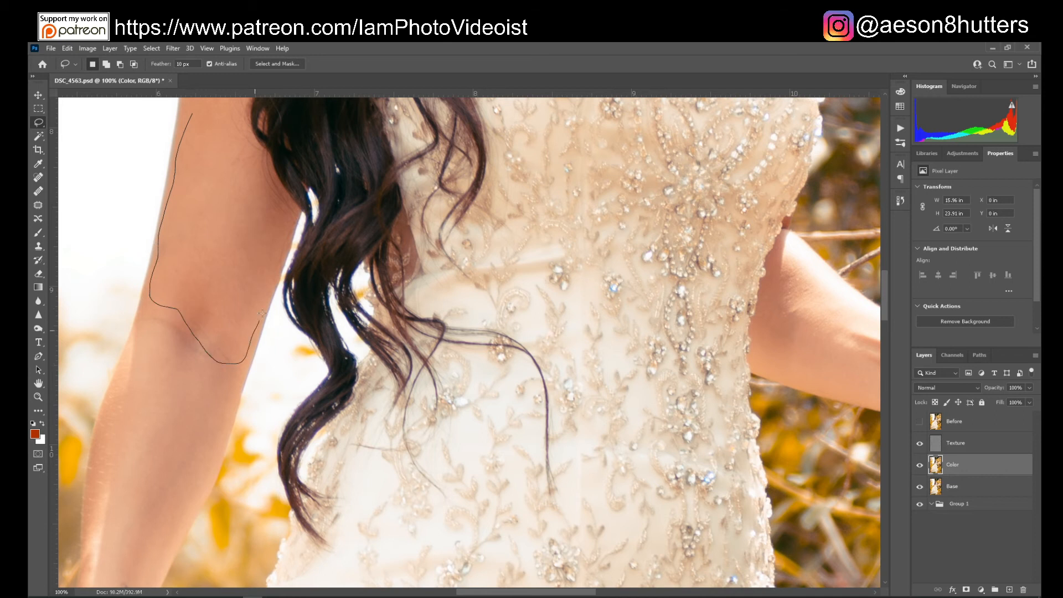
pyautogui.moveTo(253, 180)
pyautogui.mouseDown()
pyautogui.moveTo(212, 110)
pyautogui.moveTo(199, 115)
pyautogui.mouseUp()
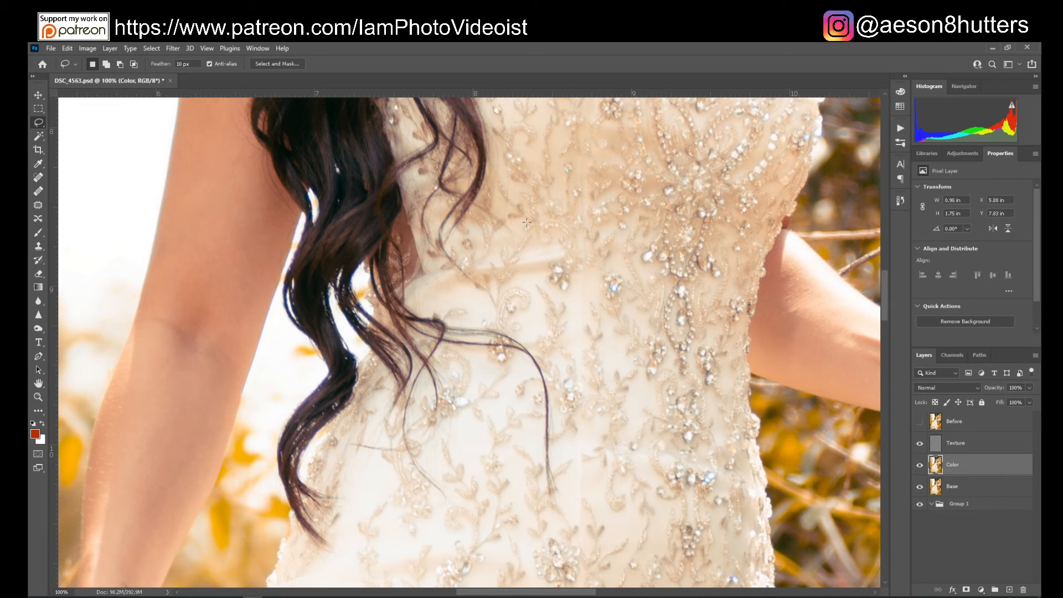
pyautogui.moveTo(884, 298); pyautogui.dragTo(883, 277)
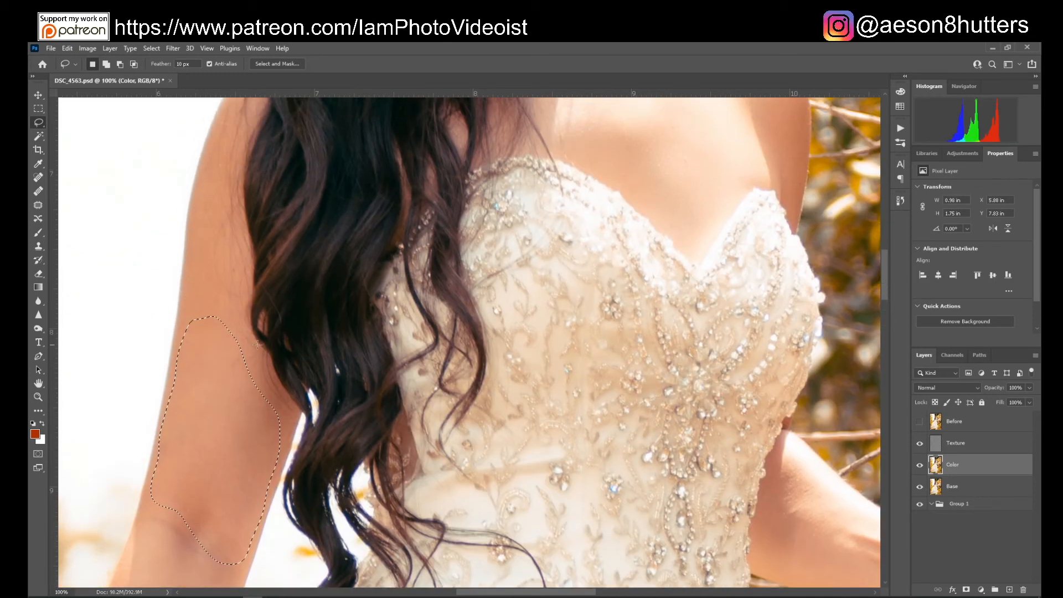
pyautogui.moveTo(227, 339)
pyautogui.mouseDown()
pyautogui.moveTo(222, 277)
pyautogui.moveTo(207, 248)
pyautogui.moveTo(194, 319)
pyautogui.mouseUp()
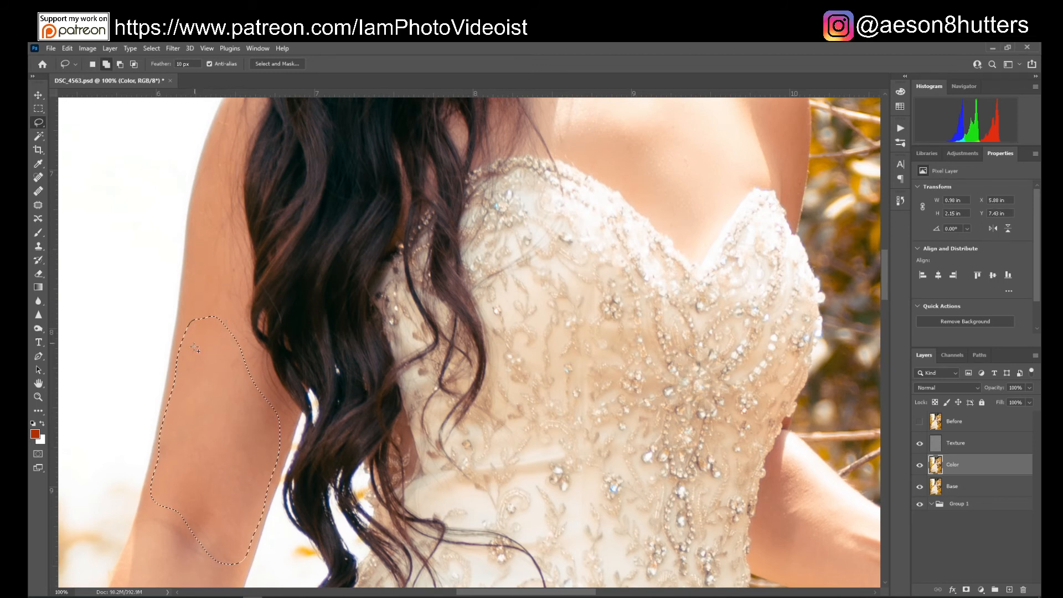
# Apply Gaussian Blur to the selected upper-arm skin on the Color layer, trying 6 pixels and settling on 4.7 pixels.
pyautogui.click(173, 48)
pyautogui.moveTo(202, 185)
pyautogui.click(327, 224)
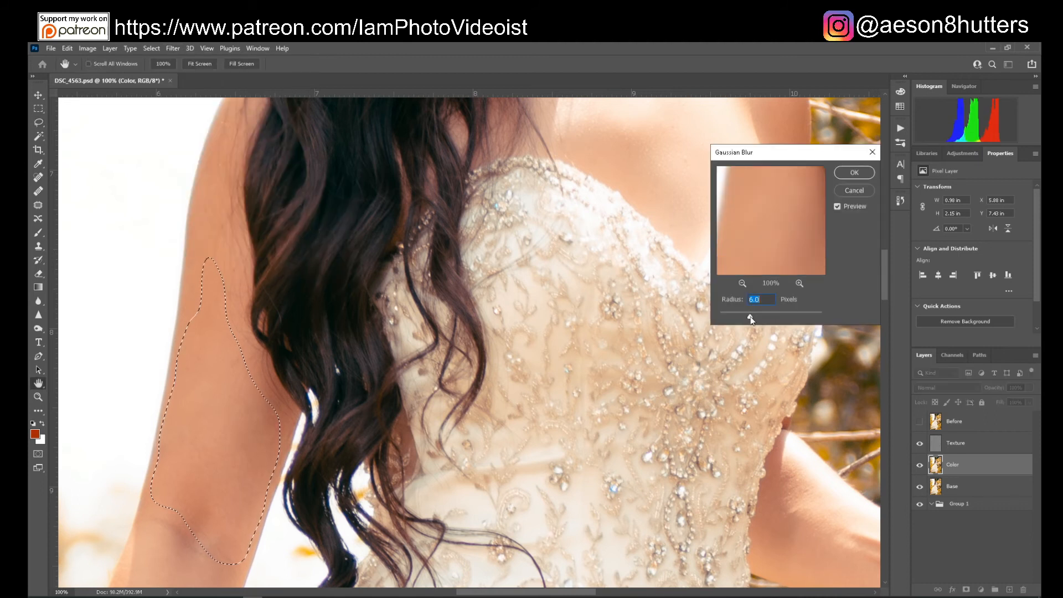
pyautogui.click(849, 173)
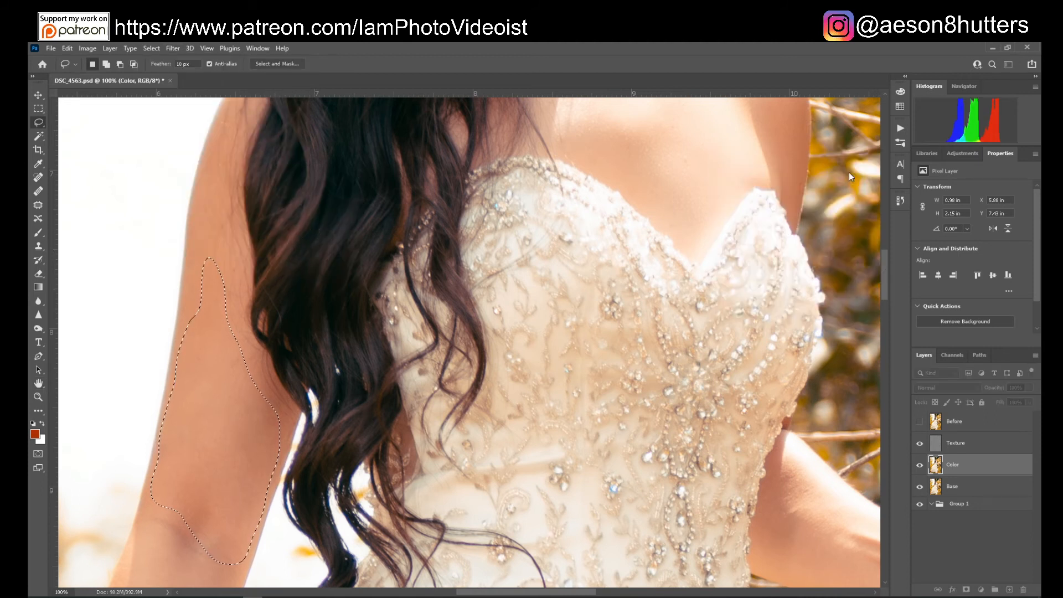
# Lasso the forearm skin between the elbow and wrist of the same arm and apply Gaussian Blur at about 7.8 pixels.
pyautogui.moveTo(884, 269); pyautogui.dragTo(886, 304)
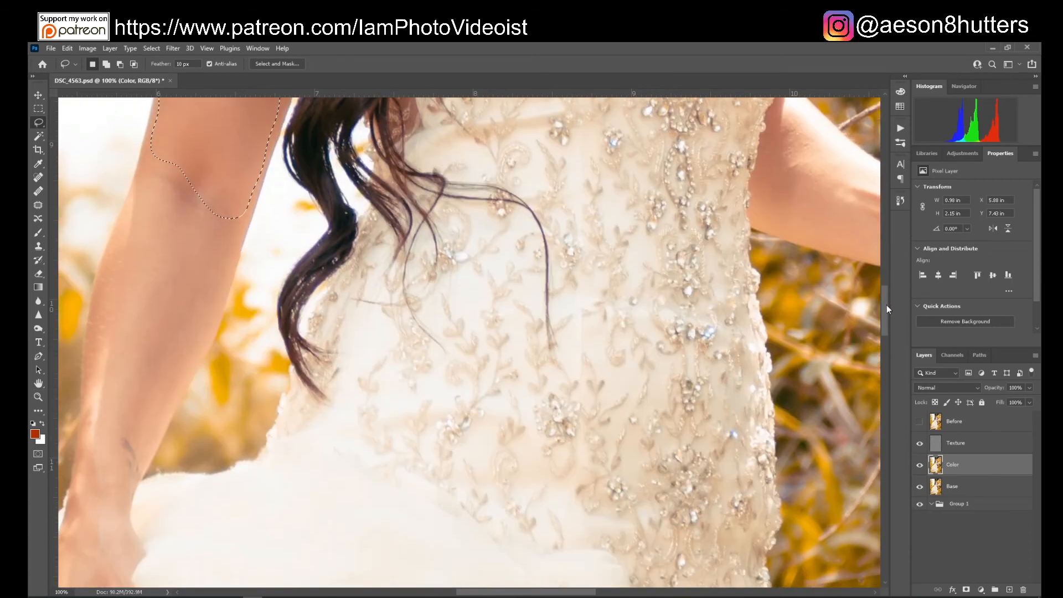
pyautogui.moveTo(465, 593); pyautogui.dragTo(441, 593)
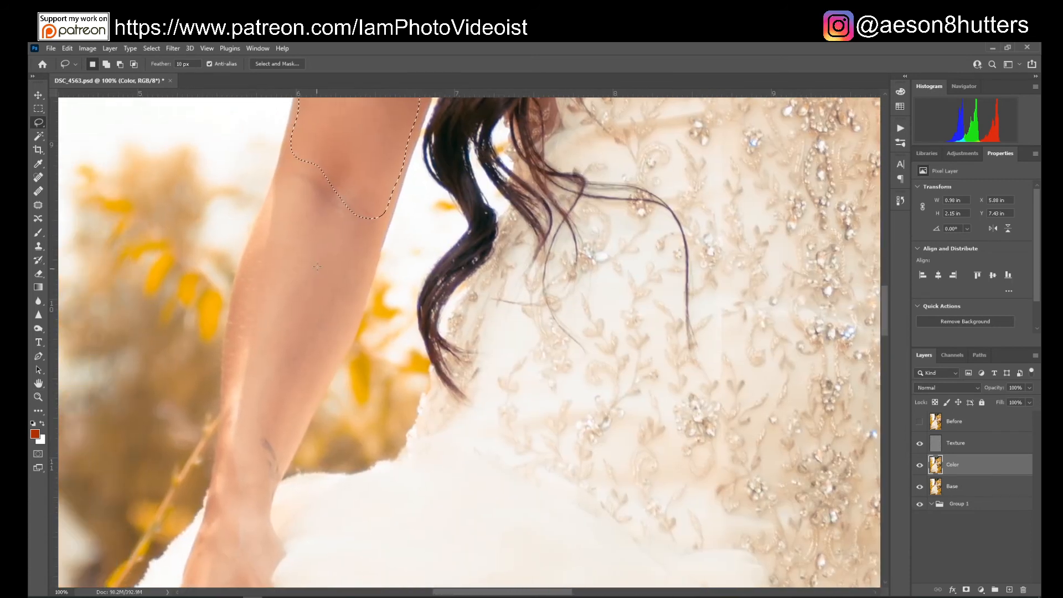
pyautogui.moveTo(279, 268); pyautogui.dragTo(267, 368)
pyautogui.moveTo(281, 424)
pyautogui.mouseDown()
pyautogui.moveTo(339, 357)
pyautogui.moveTo(364, 290)
pyautogui.moveTo(357, 256)
pyautogui.moveTo(299, 219)
pyautogui.mouseUp()
pyautogui.click(178, 45)
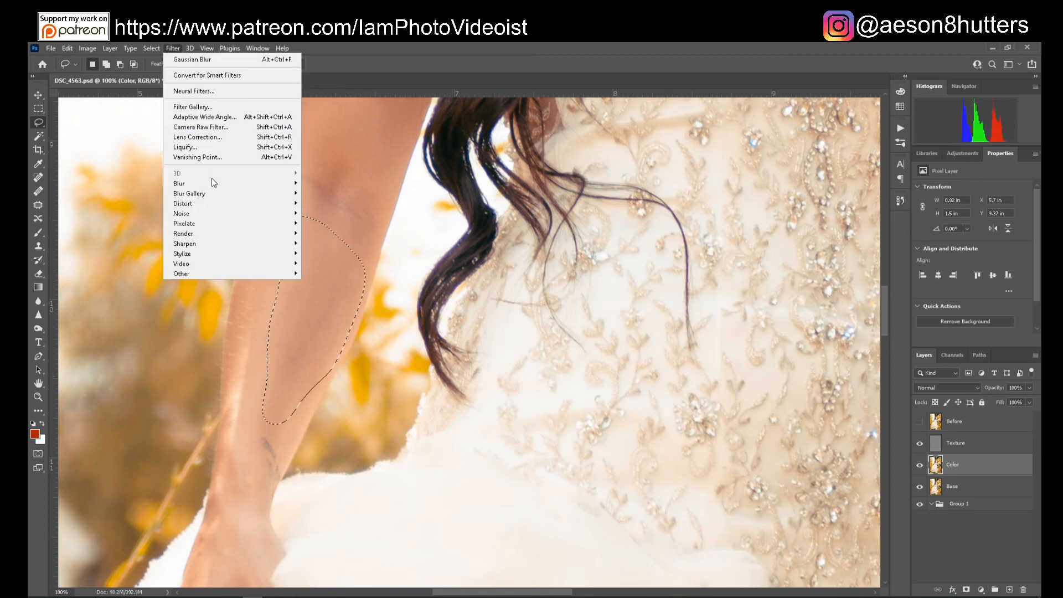
pyautogui.moveTo(216, 183)
pyautogui.click(326, 223)
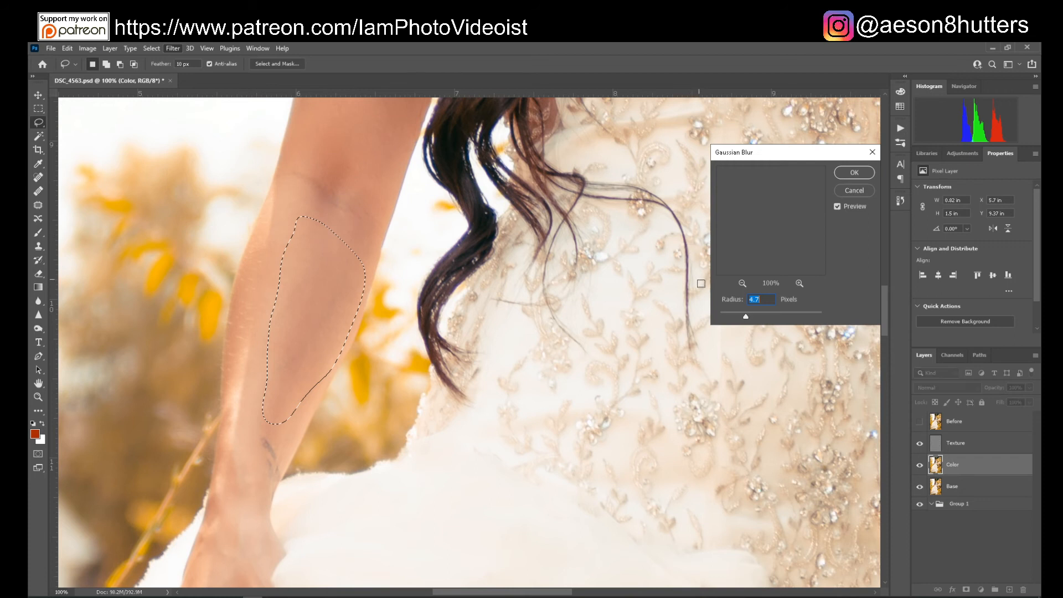
pyautogui.moveTo(762, 317); pyautogui.dragTo(753, 318)
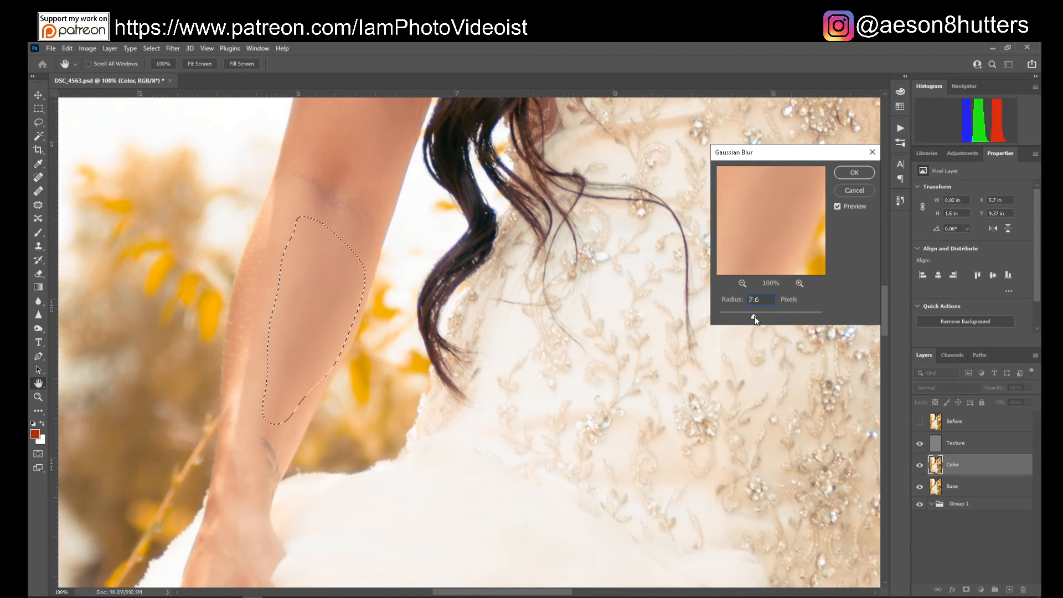
pyautogui.click(852, 173)
# Lasso the wrist and back of the hand, leaving out the tattoo, and apply Gaussian Blur after trying a 4.7 pixel radius.
pyautogui.moveTo(882, 297); pyautogui.dragTo(884, 313)
pyautogui.moveTo(254, 314)
pyautogui.mouseDown()
pyautogui.moveTo(260, 435)
pyautogui.moveTo(250, 423)
pyautogui.moveTo(202, 421)
pyautogui.moveTo(232, 271)
pyautogui.mouseUp()
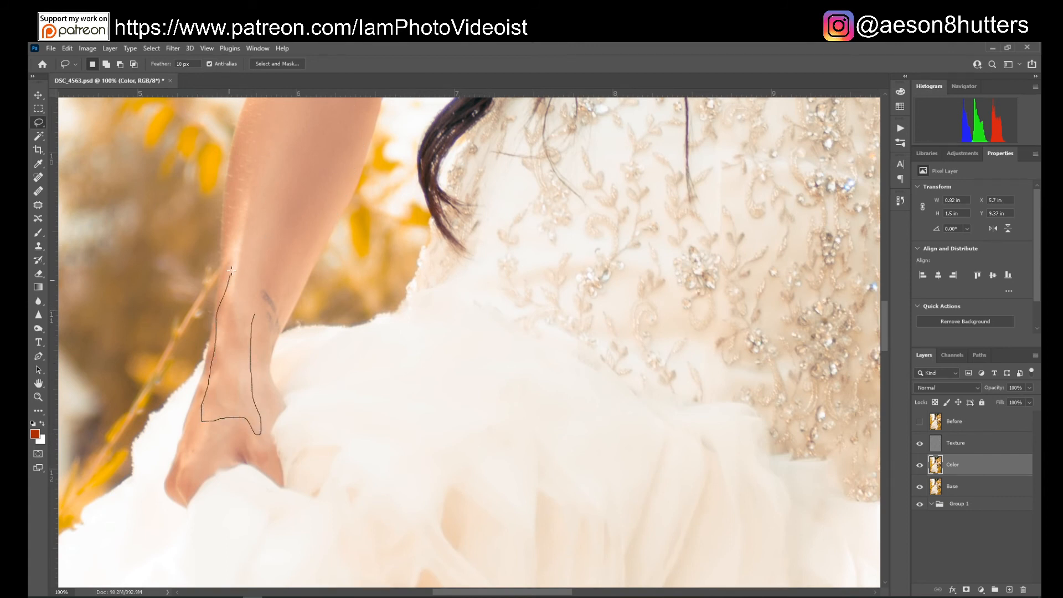
pyautogui.moveTo(240, 219)
pyautogui.mouseDown()
pyautogui.moveTo(251, 228)
pyautogui.moveTo(254, 315)
pyautogui.mouseUp()
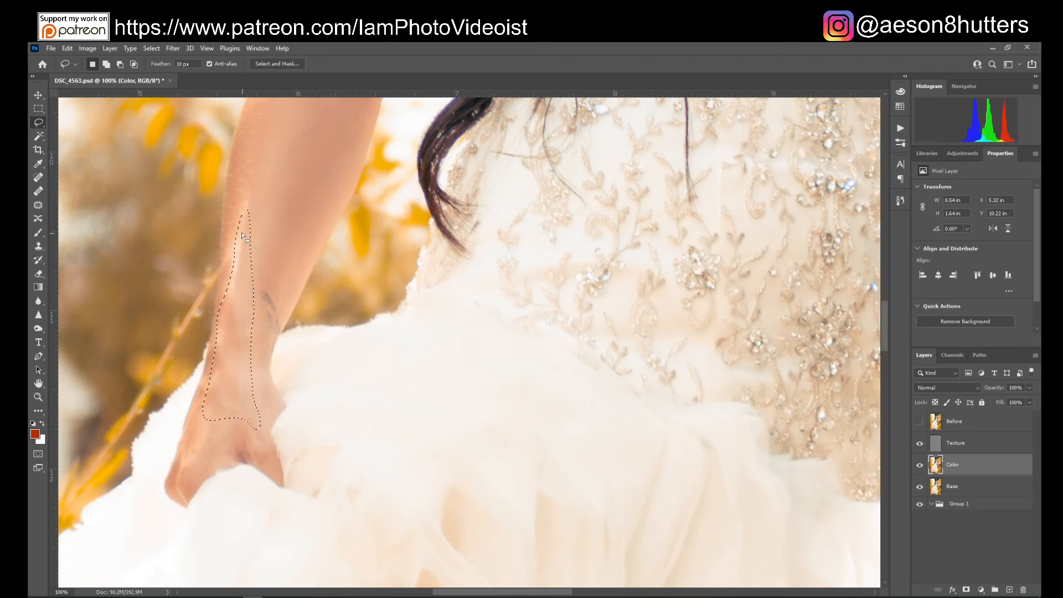
pyautogui.click(175, 48)
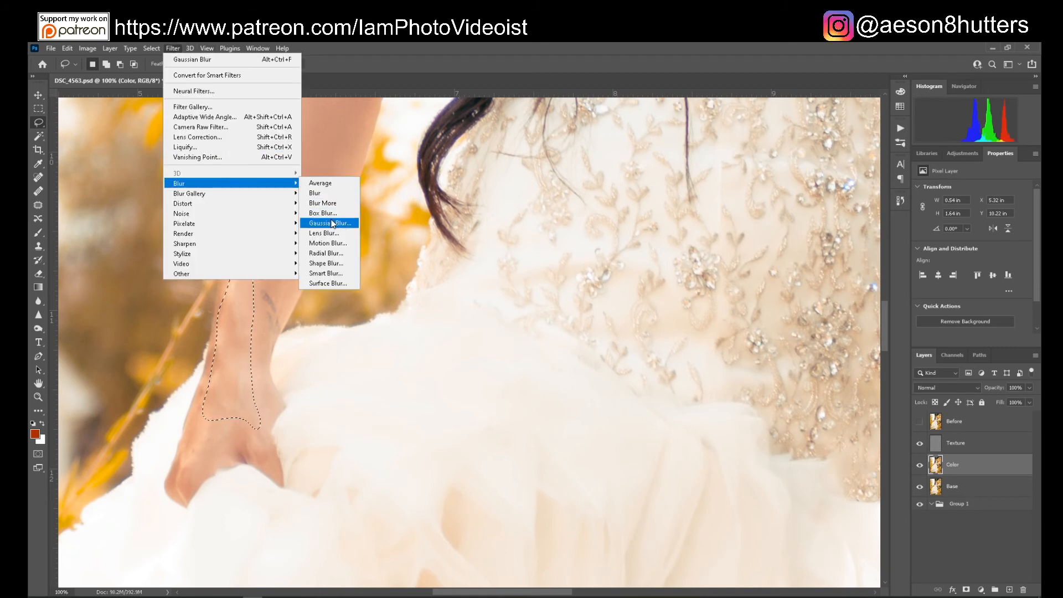
pyautogui.click(332, 222)
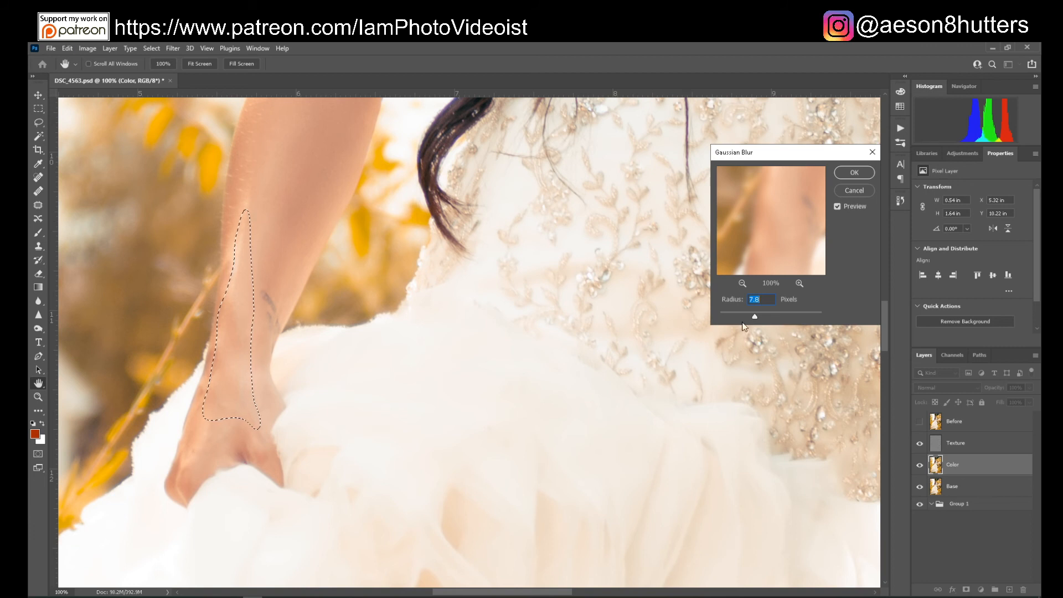
pyautogui.moveTo(752, 314); pyautogui.dragTo(748, 314)
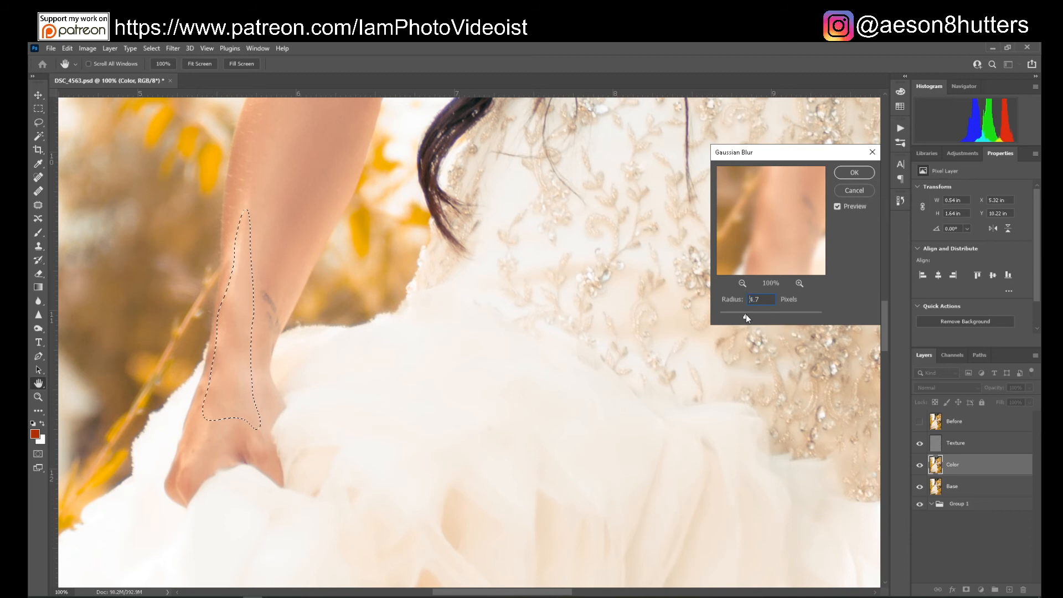
pyautogui.moveTo(761, 314); pyautogui.dragTo(750, 314)
pyautogui.click(837, 172)
# Lasso the forearm skin of the arm holding the bouquet, adding small areas along the selection edge.
pyautogui.hscroll(10, 749, 437)
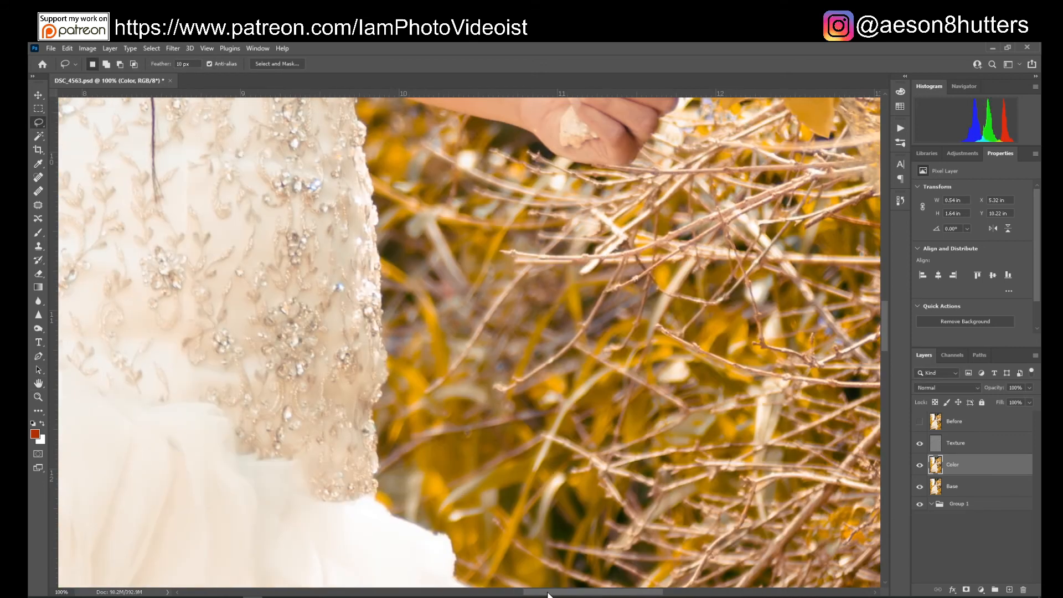
pyautogui.moveTo(885, 328); pyautogui.dragTo(885, 288)
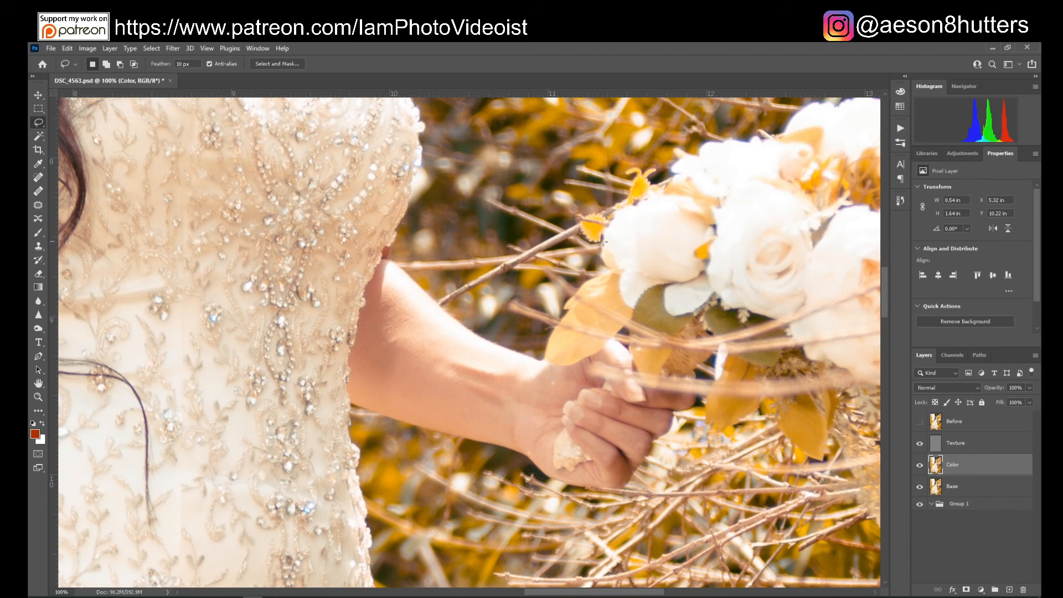
pyautogui.moveTo(378, 357)
pyautogui.mouseDown()
pyautogui.moveTo(433, 371)
pyautogui.moveTo(467, 356)
pyautogui.moveTo(405, 277)
pyautogui.moveTo(379, 272)
pyautogui.mouseUp()
pyautogui.moveTo(449, 346)
pyautogui.mouseDown()
pyautogui.moveTo(512, 376)
pyautogui.moveTo(513, 386)
pyautogui.moveTo(444, 373)
pyautogui.moveTo(449, 346)
pyautogui.mouseUp()
pyautogui.moveTo(437, 382)
pyautogui.mouseDown()
pyautogui.moveTo(481, 412)
pyautogui.moveTo(524, 381)
pyautogui.moveTo(509, 367)
pyautogui.moveTo(438, 383)
pyautogui.mouseUp()
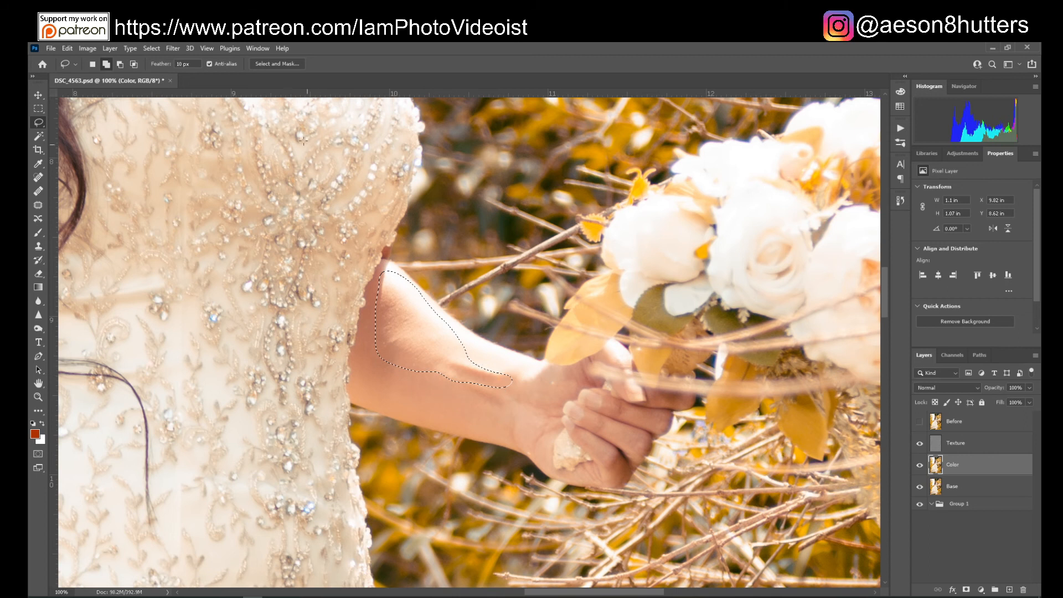
# Apply Gaussian Blur with an adjusted radius to the selected forearm skin of the arm holding the bouquet, and clear the selection.
pyautogui.click(178, 48)
pyautogui.moveTo(212, 186)
pyautogui.click(339, 223)
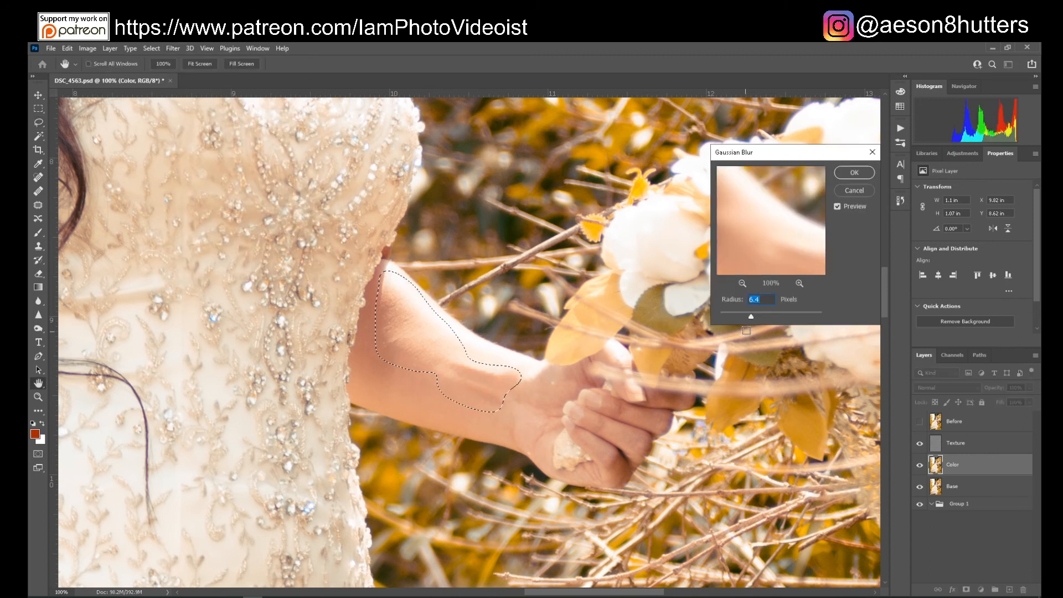
pyautogui.moveTo(753, 316); pyautogui.dragTo(746, 317)
pyautogui.click(853, 174)
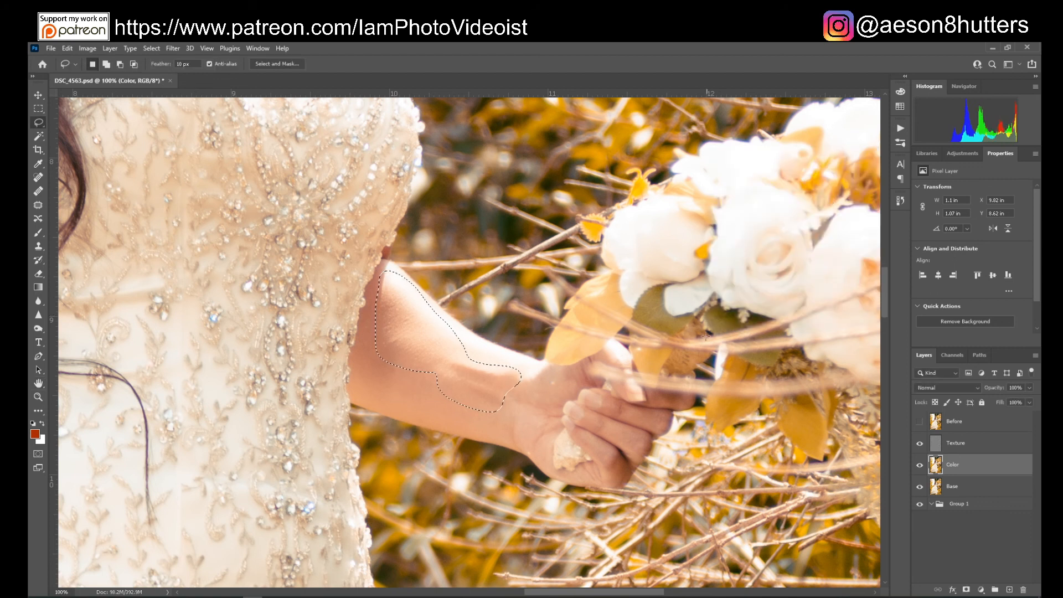
pyautogui.hotkey('ctrl', 'd')
# Compare the retouched portrait with the original by toggling the Before layer's visibility, checking the full figure and the face up close.
pyautogui.hotkey('ctrl', '-')
pyautogui.hotkey('ctrl', '-')
pyautogui.hotkey('ctrl', '-')
pyautogui.hotkey('ctrl', '-')
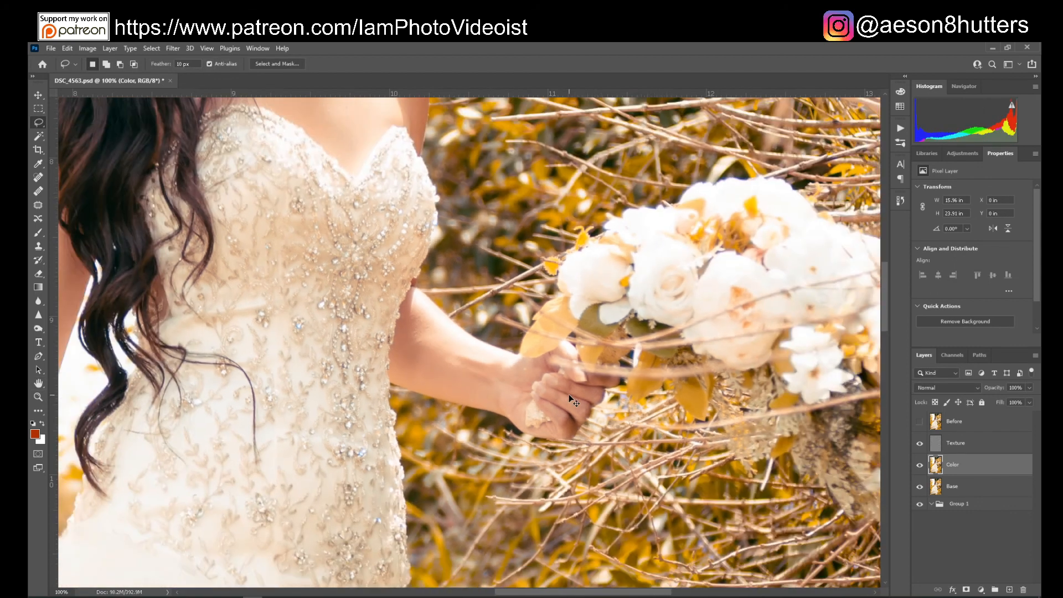
pyautogui.hotkey('ctrl', '-')
pyautogui.hotkey('ctrl', '+')
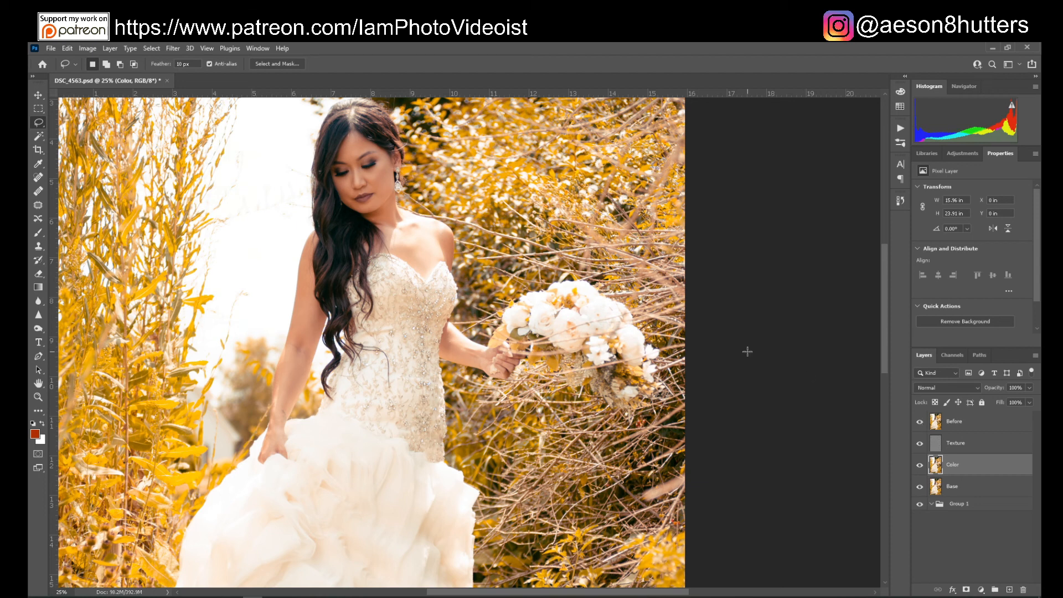
pyautogui.hotkey('ctrl', '+')
pyautogui.hotkey('ctrl', '+')
pyautogui.moveTo(884, 317); pyautogui.dragTo(885, 264)
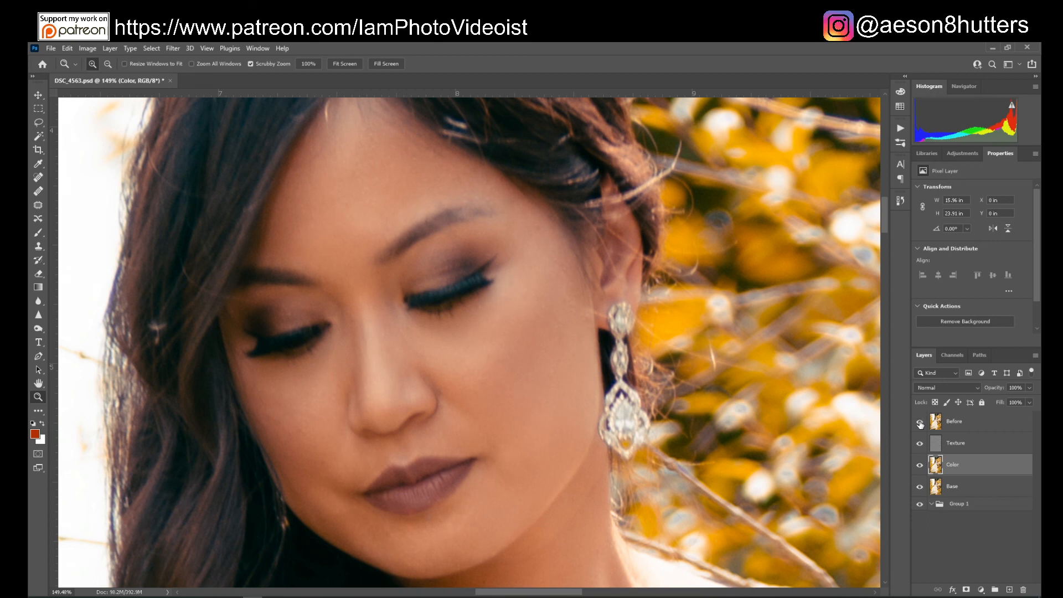
pyautogui.click(921, 424)
pyautogui.click(920, 423)
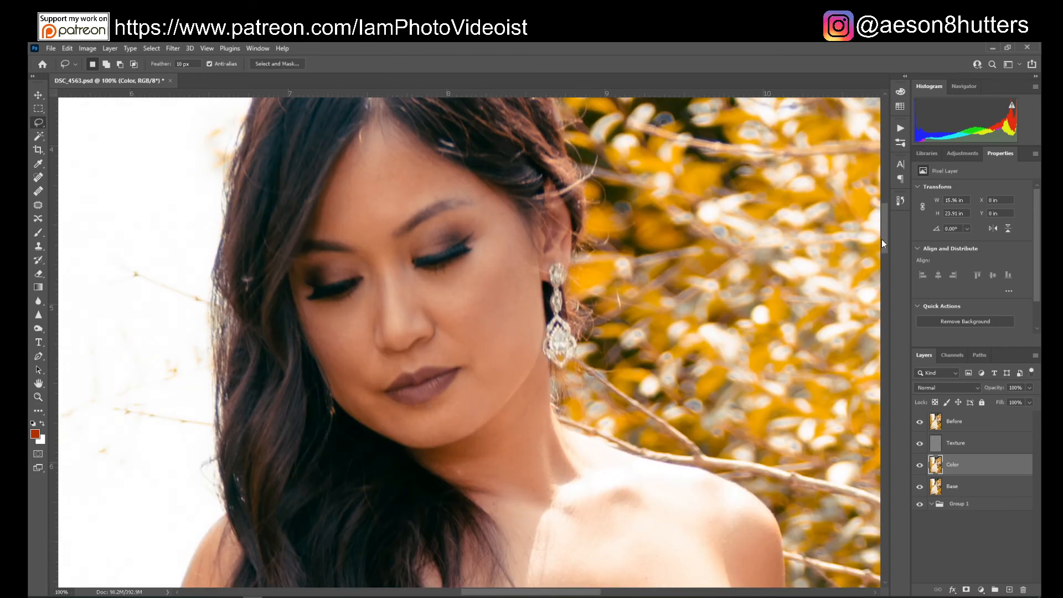
pyautogui.hotkey('ctrl', '-')
pyautogui.hotkey('ctrl', '-')
pyautogui.hotkey('ctrl', '-')
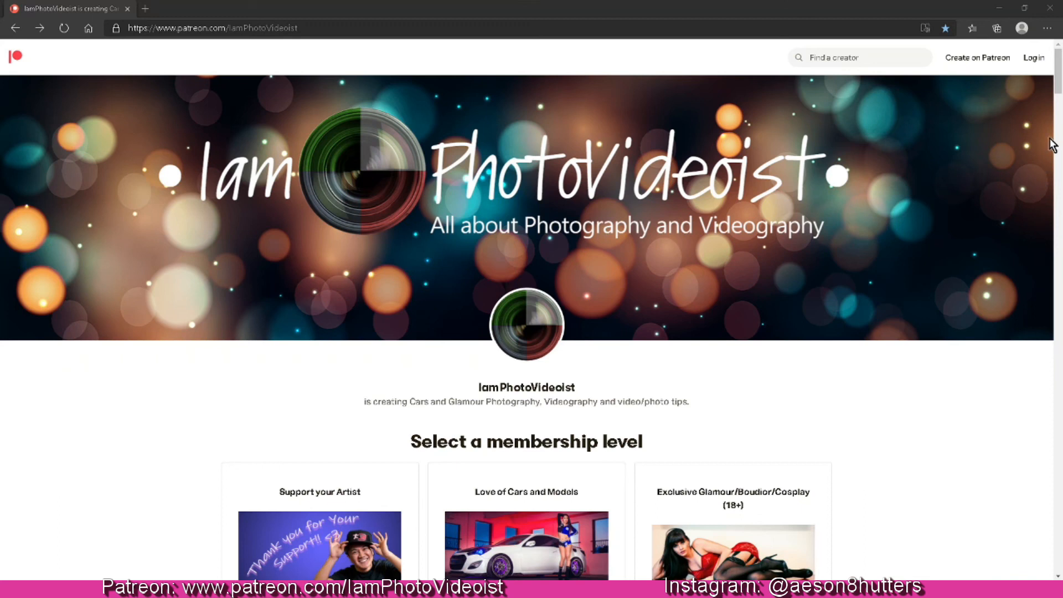
# Switch to the IamPhotoVideoist Patreon page in the browser and expand the descriptions of the membership levels from $3 to $15 per month.
pyautogui.scroll(-6, 951, 244)
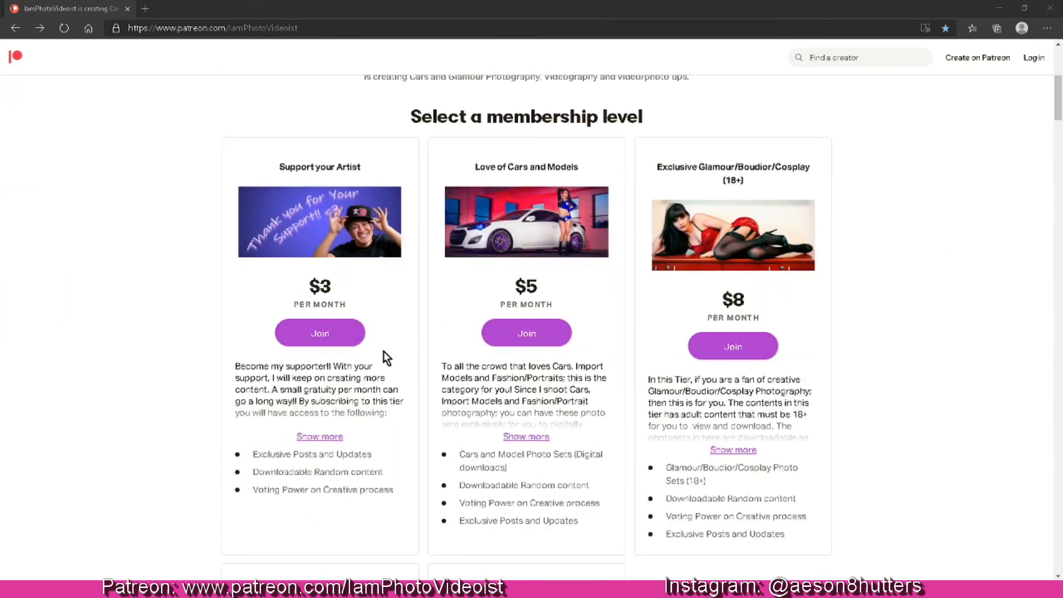
pyautogui.click(320, 437)
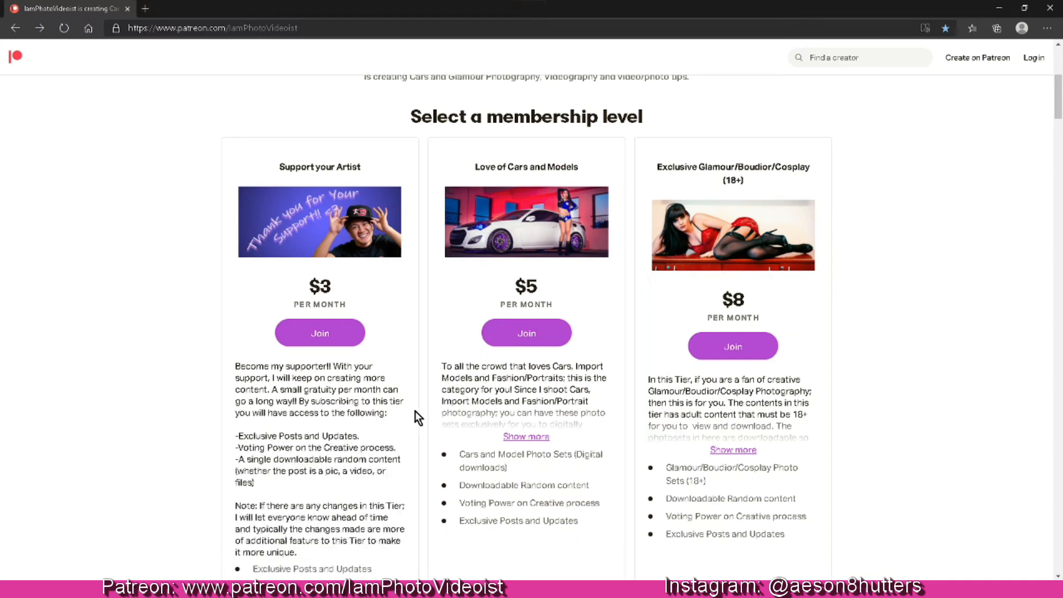
pyautogui.click(526, 437)
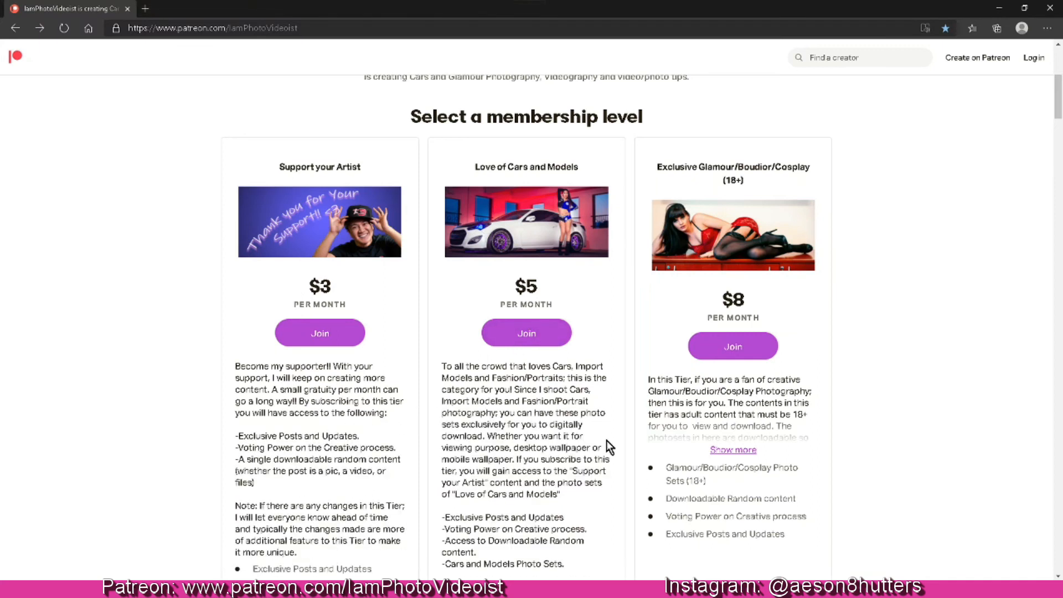
pyautogui.scroll(-1, 859, 430)
pyautogui.click(747, 372)
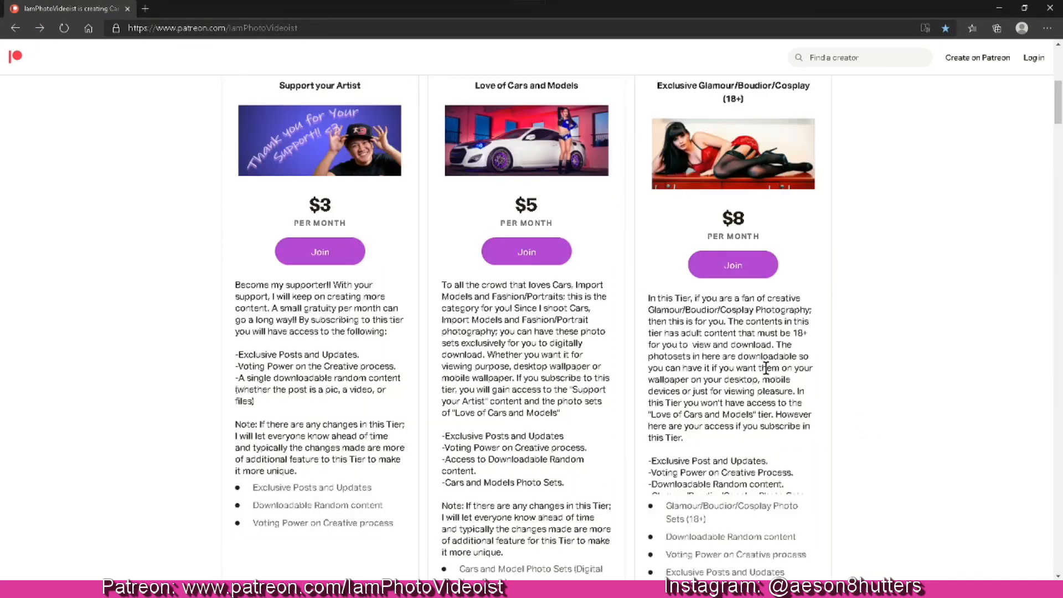
pyautogui.scroll(-6, 930, 372)
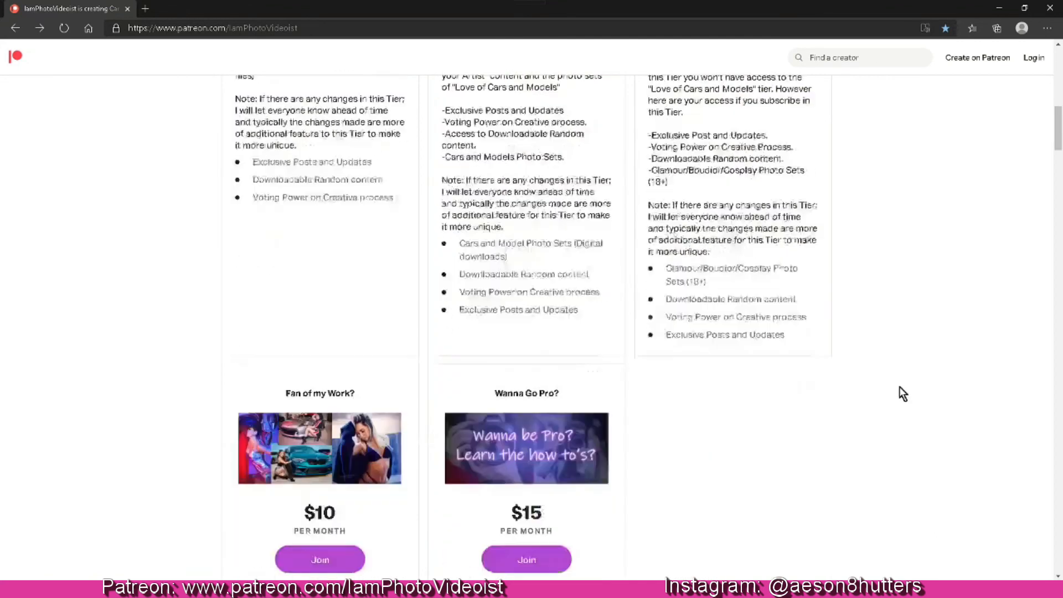
pyautogui.scroll(-1, 510, 406)
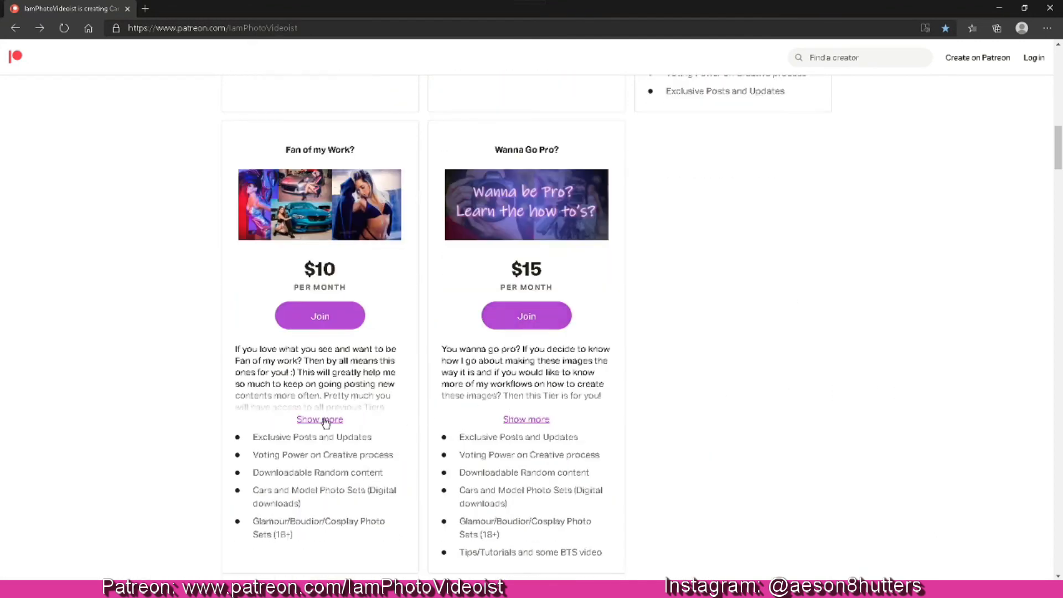
pyautogui.click(324, 420)
# Look through the creator's recent posts, and review the membership levels and the page's introduction text.
pyautogui.scroll(-1, 735, 424)
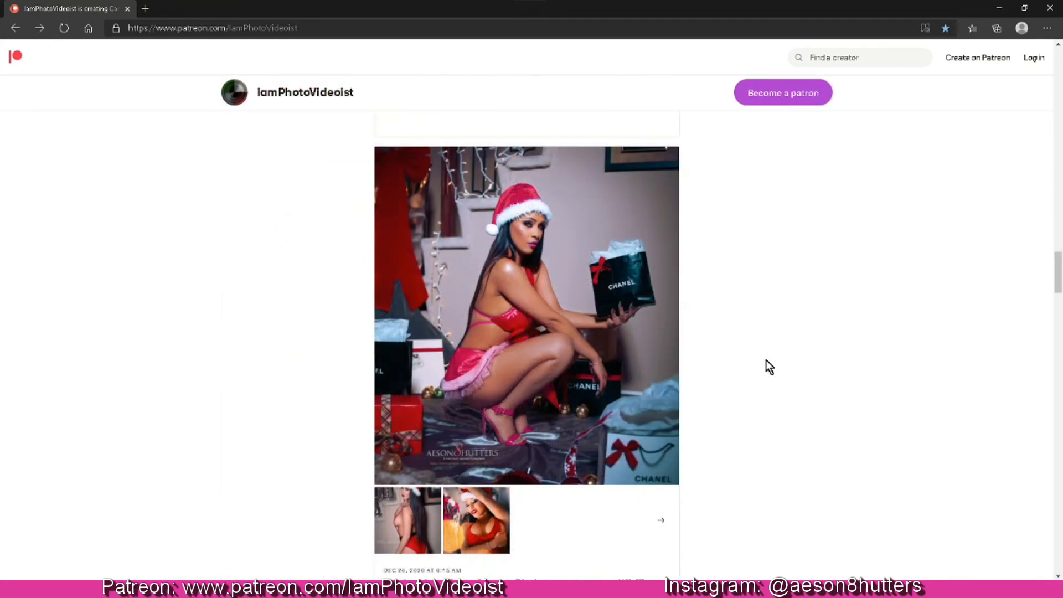
pyautogui.scroll(-10, 768, 368)
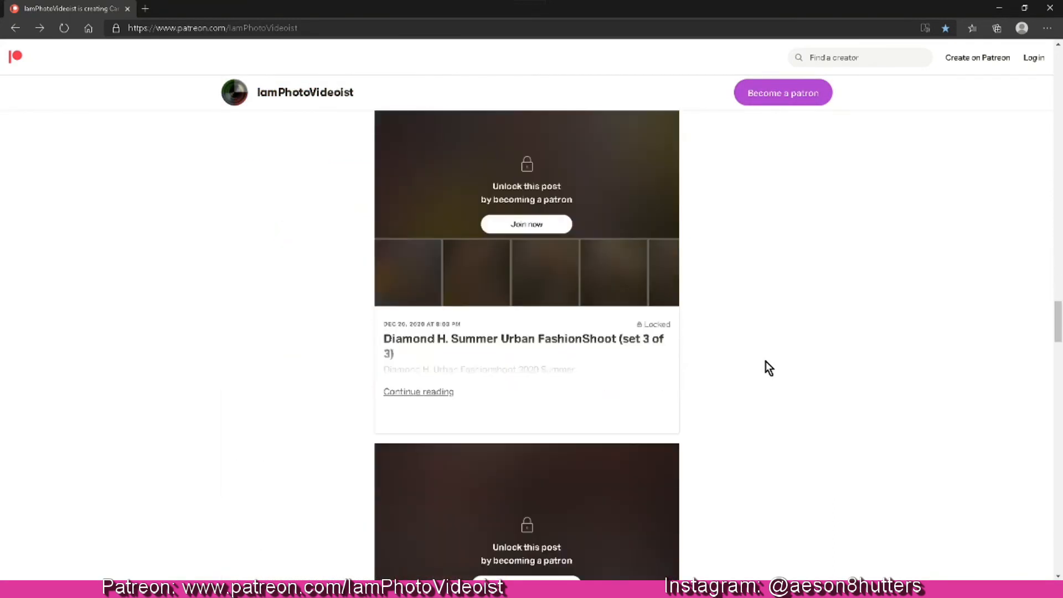
pyautogui.scroll(-8, 768, 368)
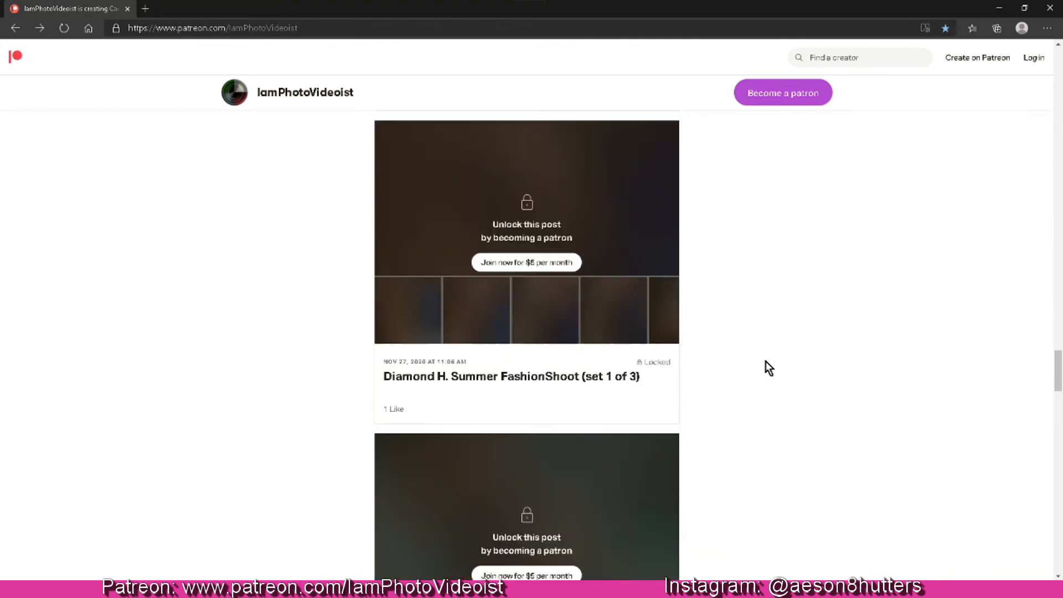
pyautogui.scroll(-8, 768, 368)
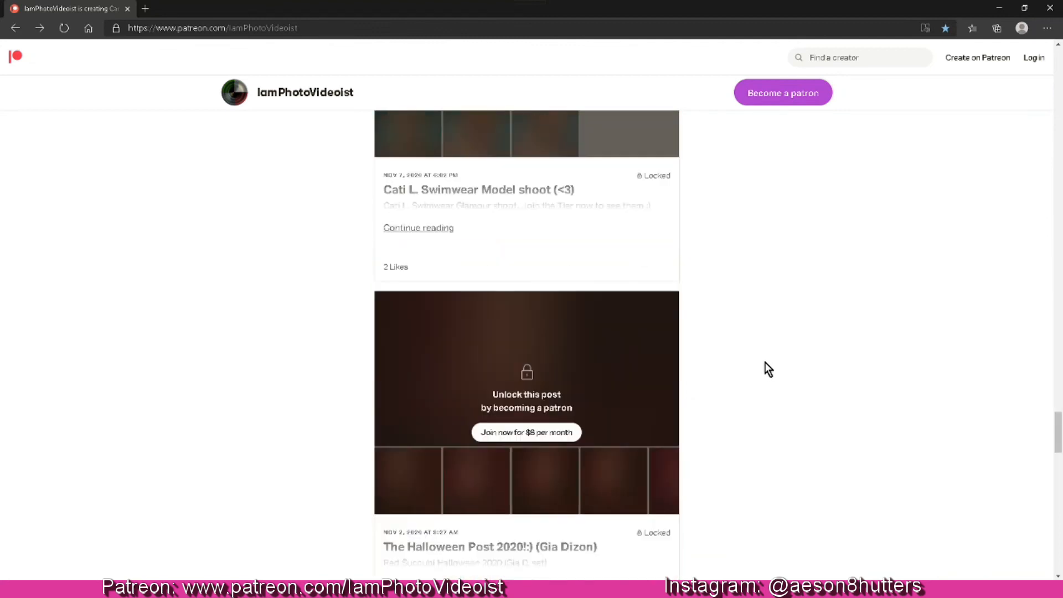
pyautogui.scroll(-10, 768, 369)
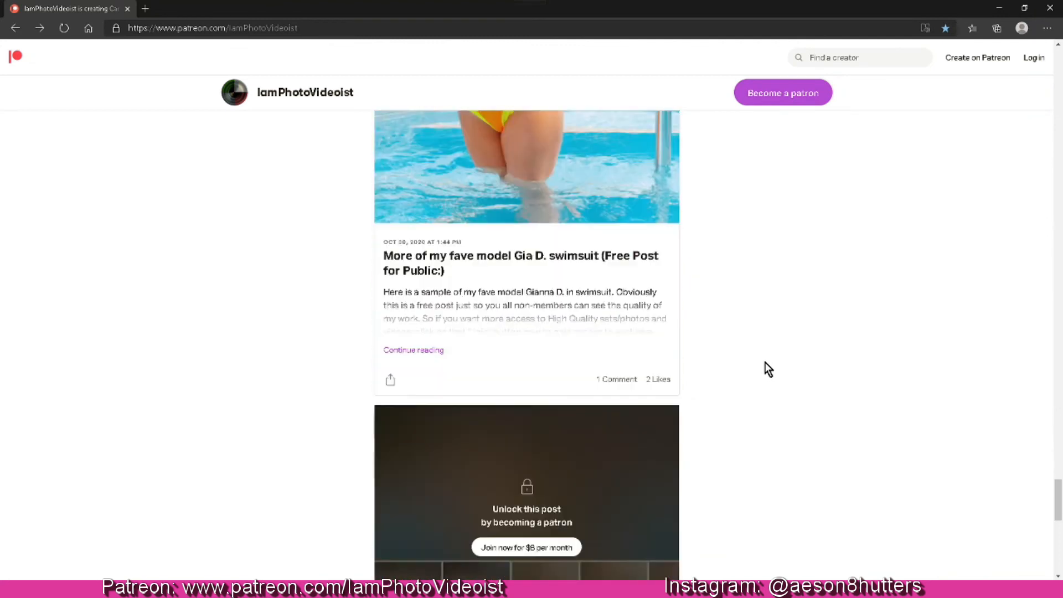
pyautogui.scroll(-6, 768, 368)
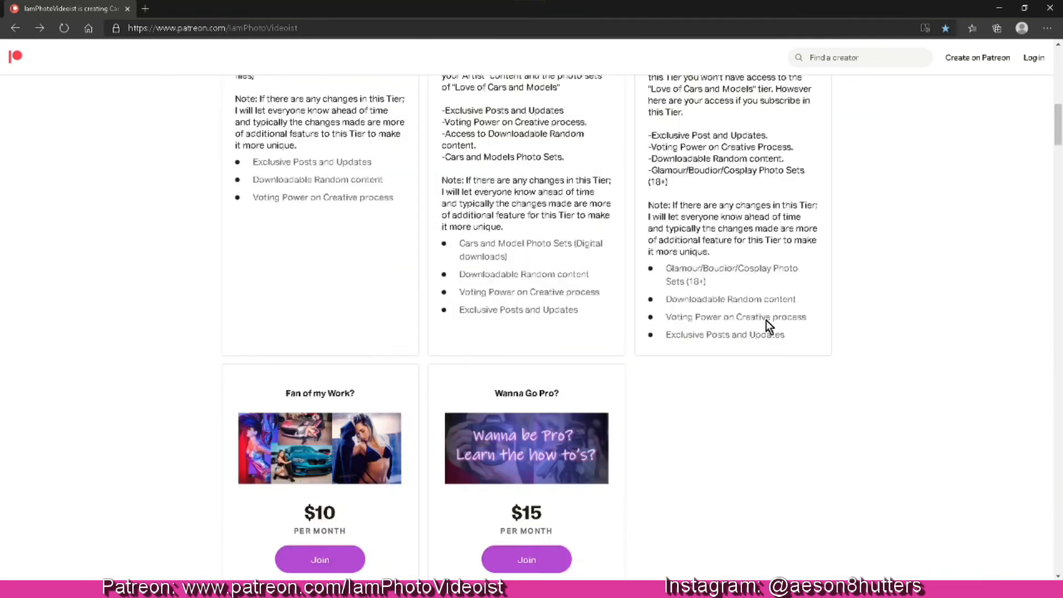
pyautogui.scroll(-3, 769, 320)
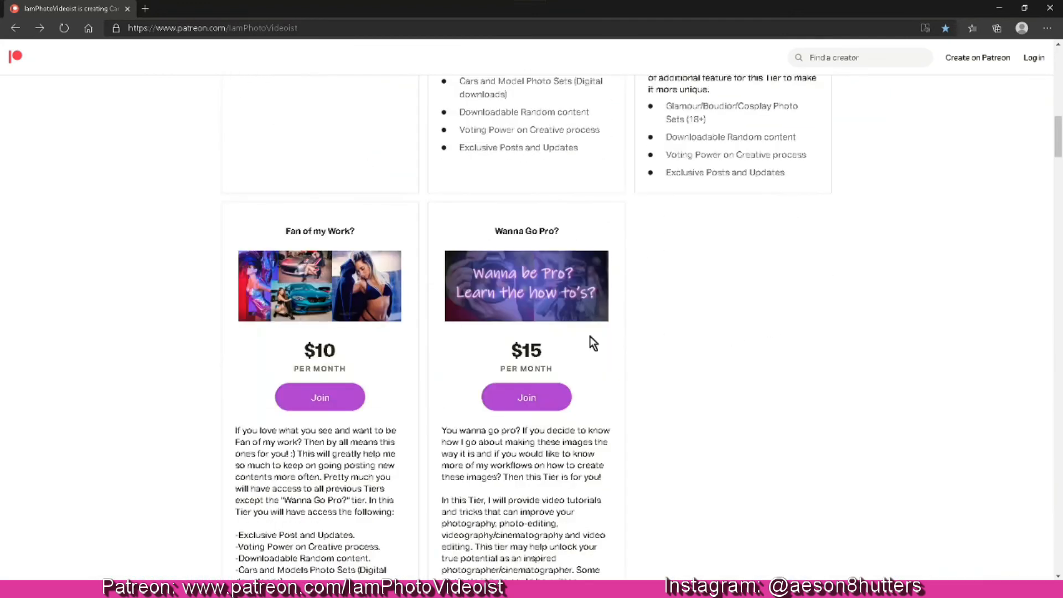
pyautogui.scroll(10, 778, 380)
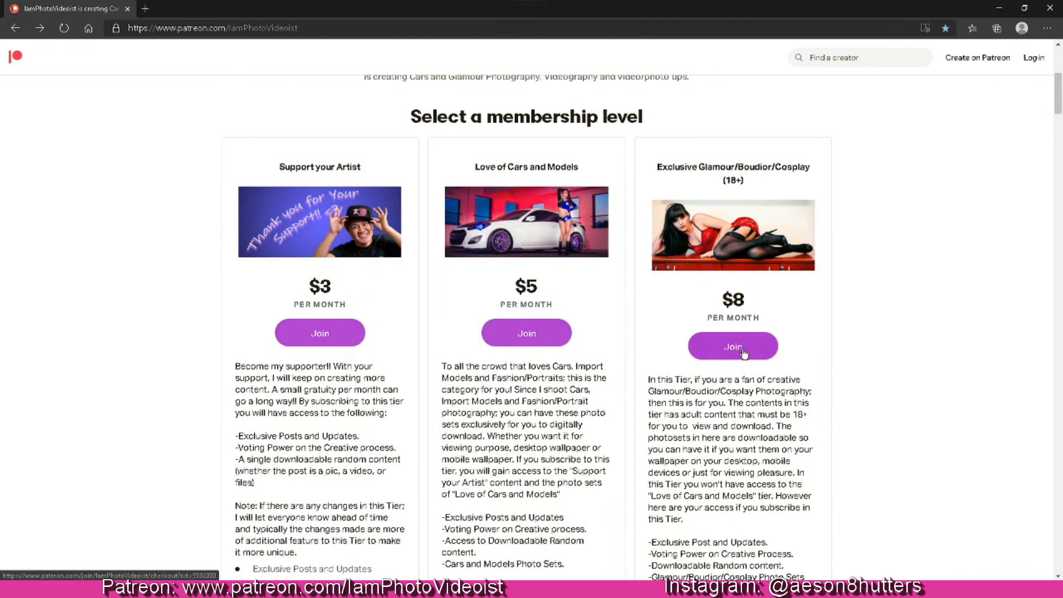
pyautogui.scroll(-15, 243, 357)
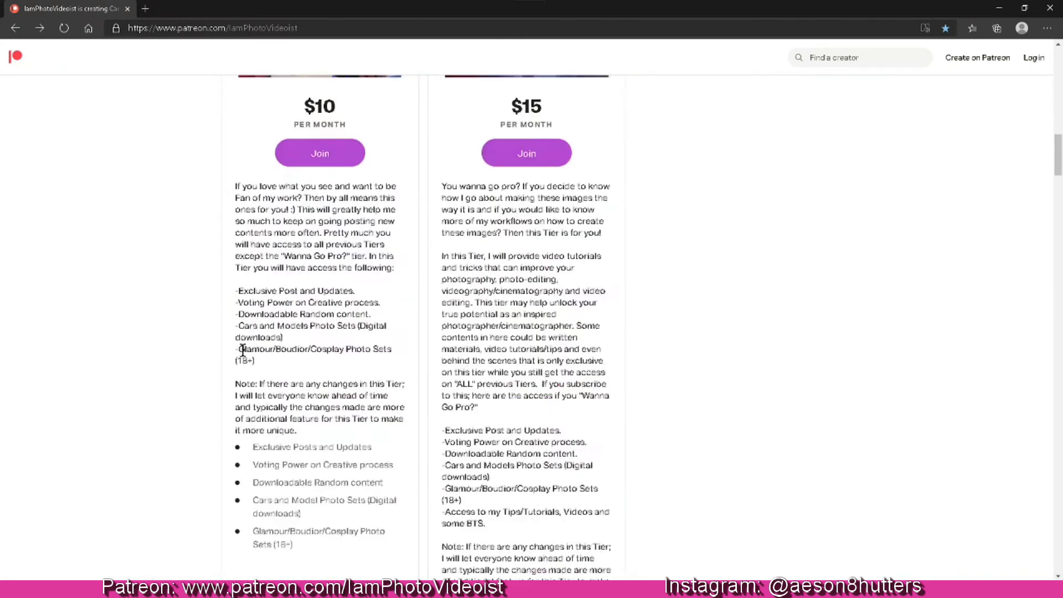
pyautogui.scroll(-8, 244, 357)
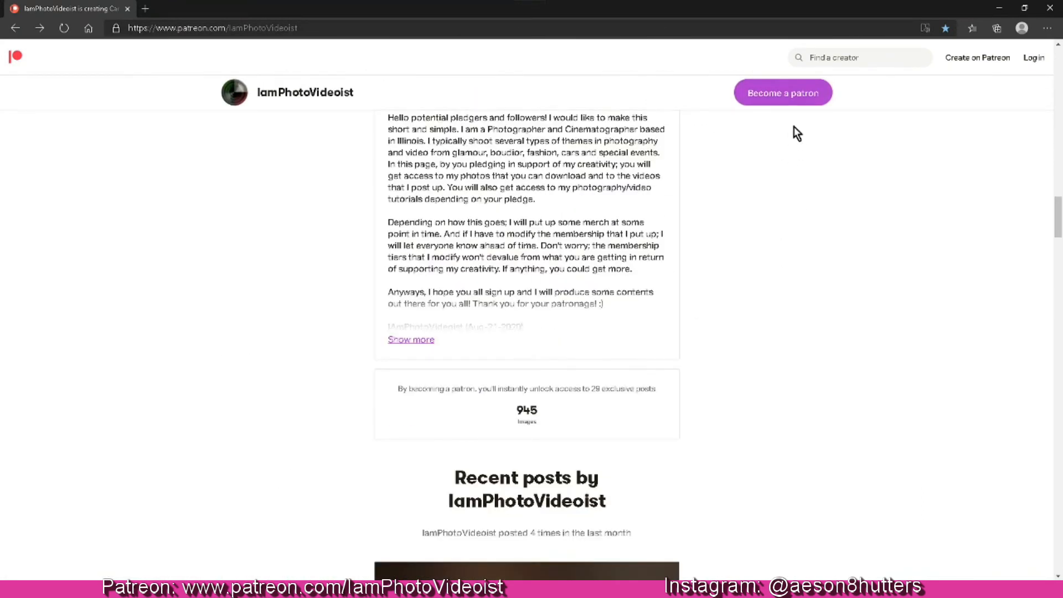